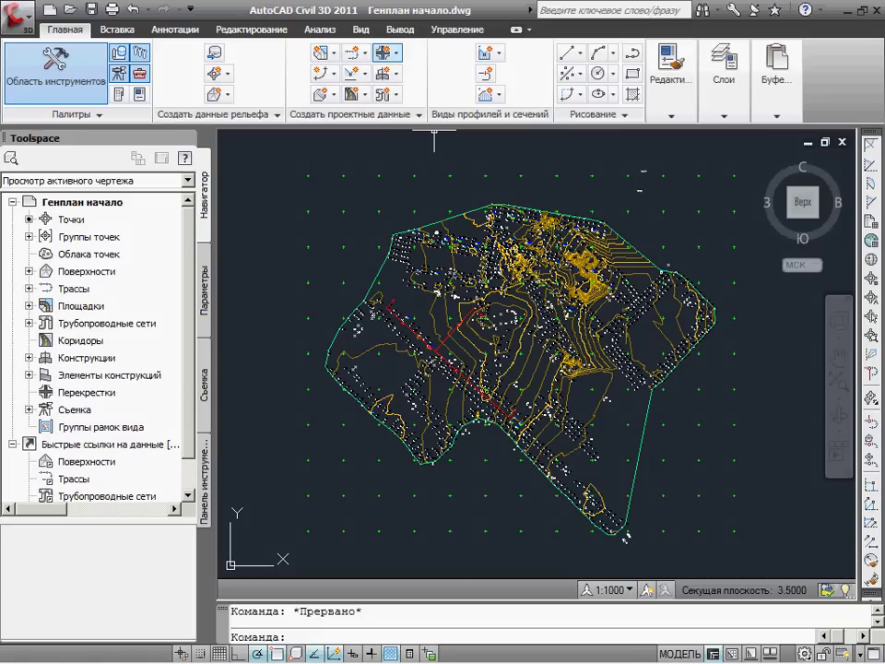
Start Create Intersection and pick the point where the two alignments cross
click(396, 52)
click(424, 103)
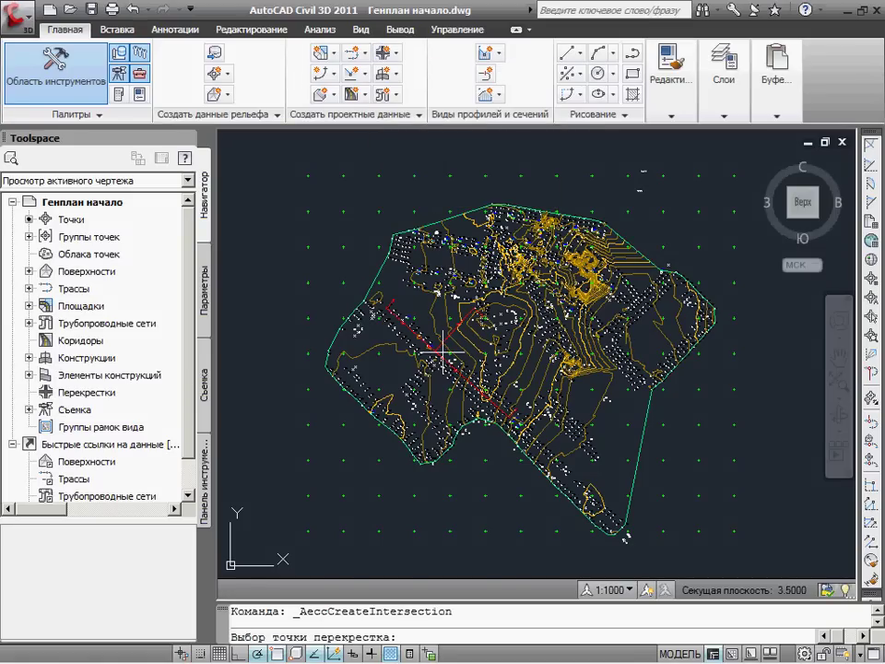
scroll(442, 355, up, 5)
scroll(447, 341, up, 3)
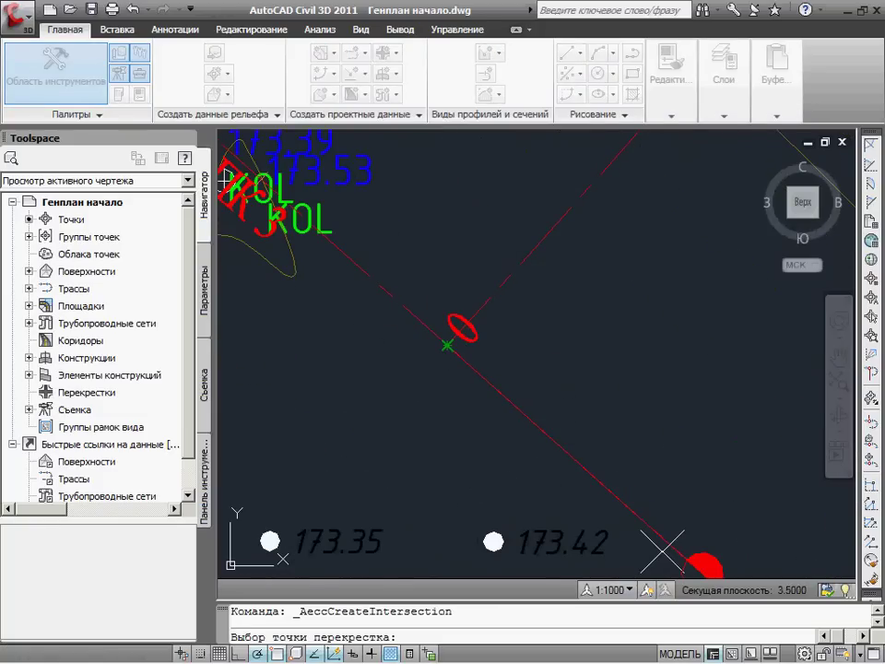
click(447, 345)
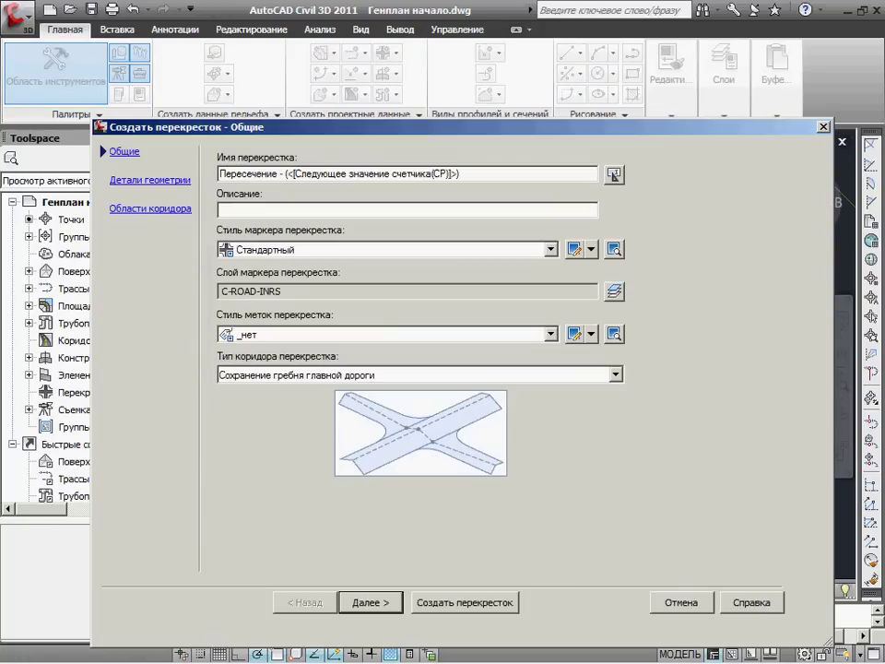
Assign Радиус to the curb return fillets and Основная часть to the primary full section
key(Return)
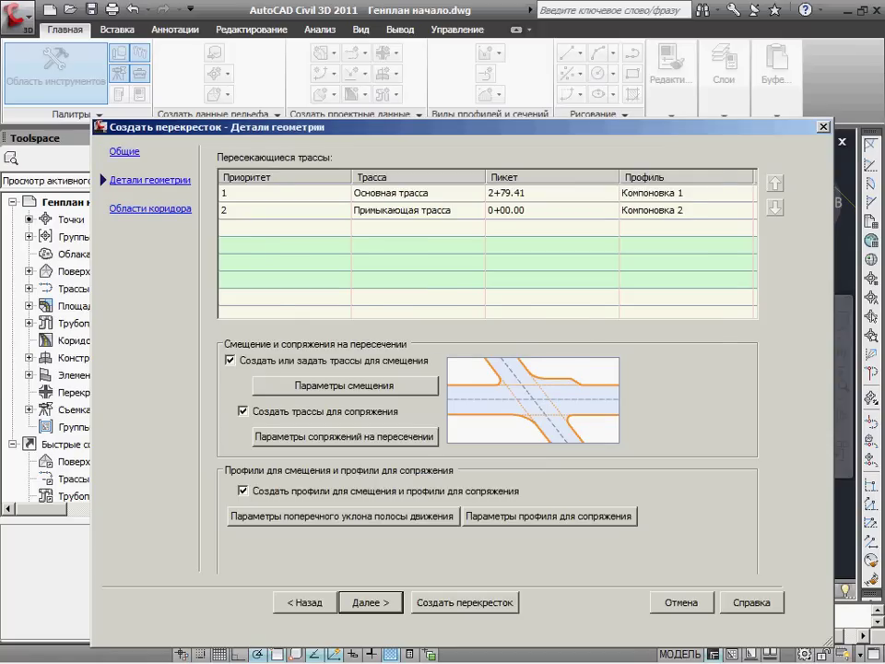
key(Return)
click(322, 320)
click(731, 319)
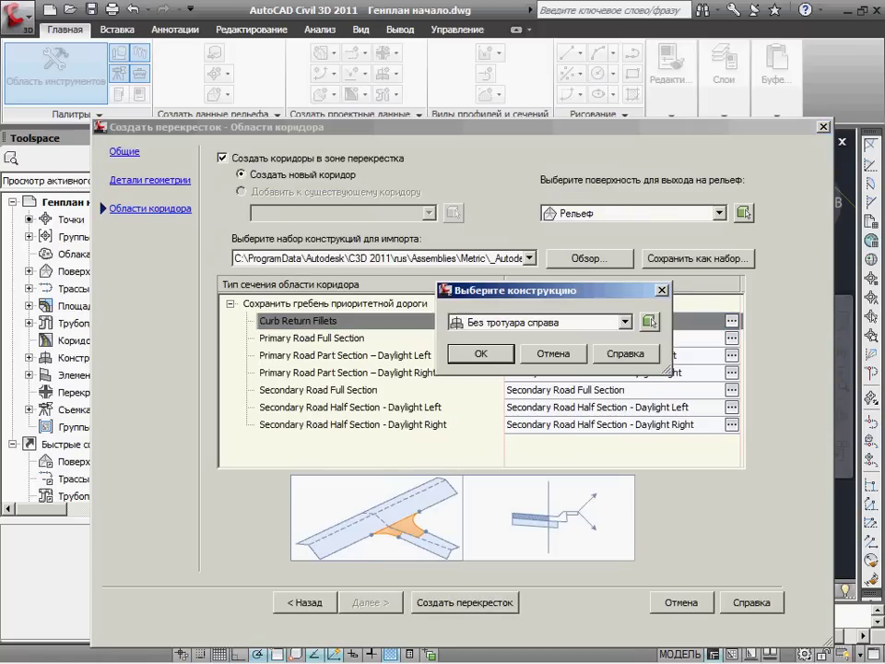
click(624, 321)
click(503, 421)
click(589, 349)
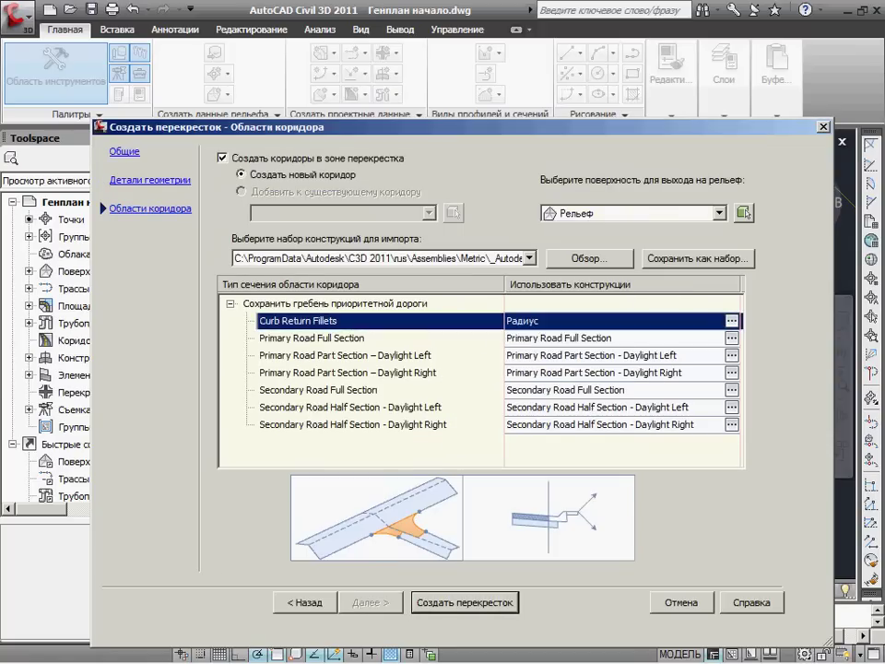
click(312, 337)
click(731, 338)
click(645, 314)
click(509, 387)
click(486, 353)
Assign Без тротуара справа to primary daylight left and Безтротуара слева to primary daylight right
click(345, 355)
click(731, 354)
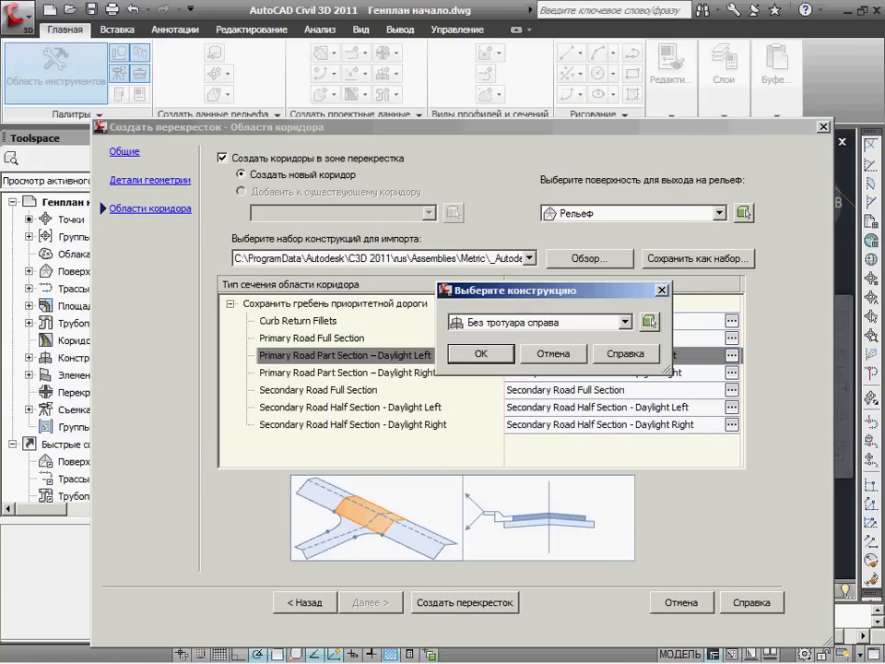
click(636, 318)
click(513, 337)
click(481, 351)
click(345, 373)
click(731, 373)
click(625, 322)
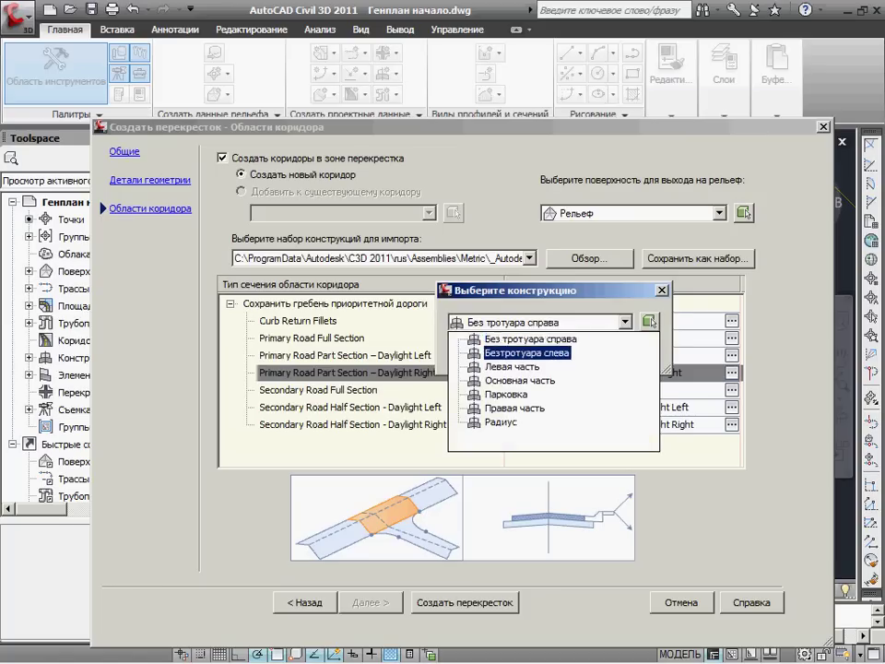
click(527, 352)
click(295, 389)
Assign Основная часть to the secondary full section and Левая часть to secondary daylight left
click(731, 389)
click(672, 320)
click(516, 387)
click(507, 351)
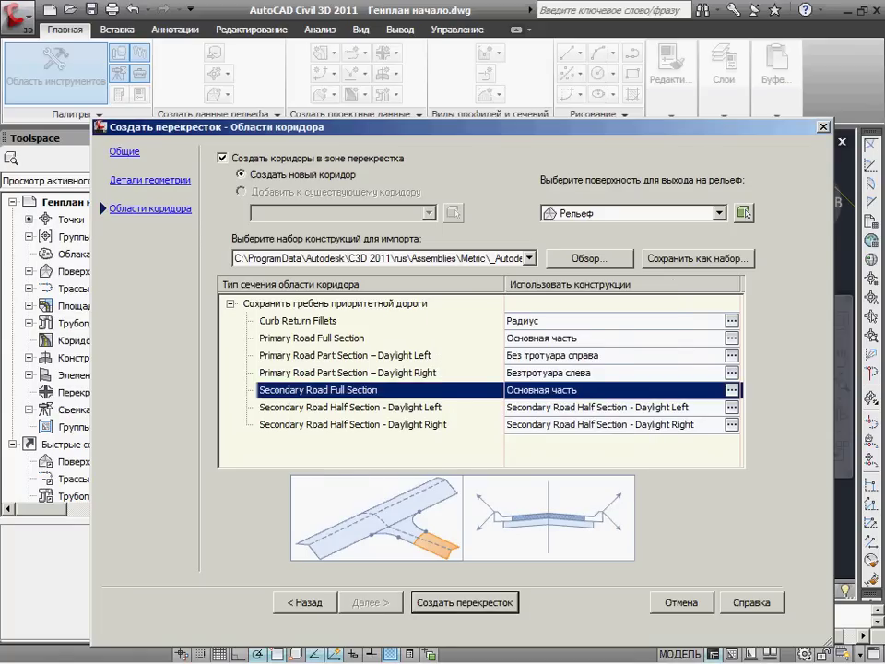
click(351, 406)
click(730, 406)
click(625, 321)
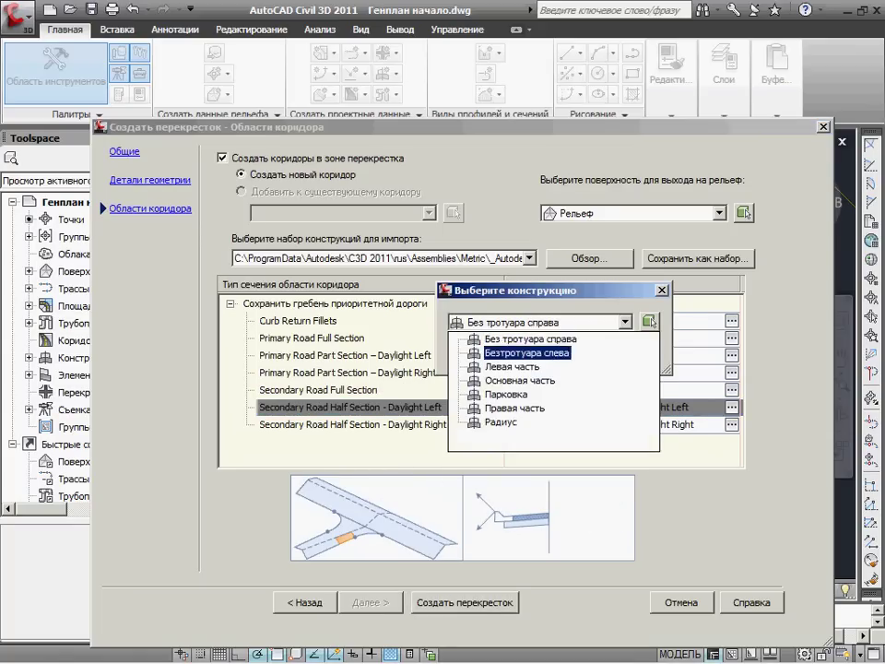
click(516, 365)
click(479, 353)
Assign Правая часть to secondary daylight right and create the intersection corridor
click(350, 424)
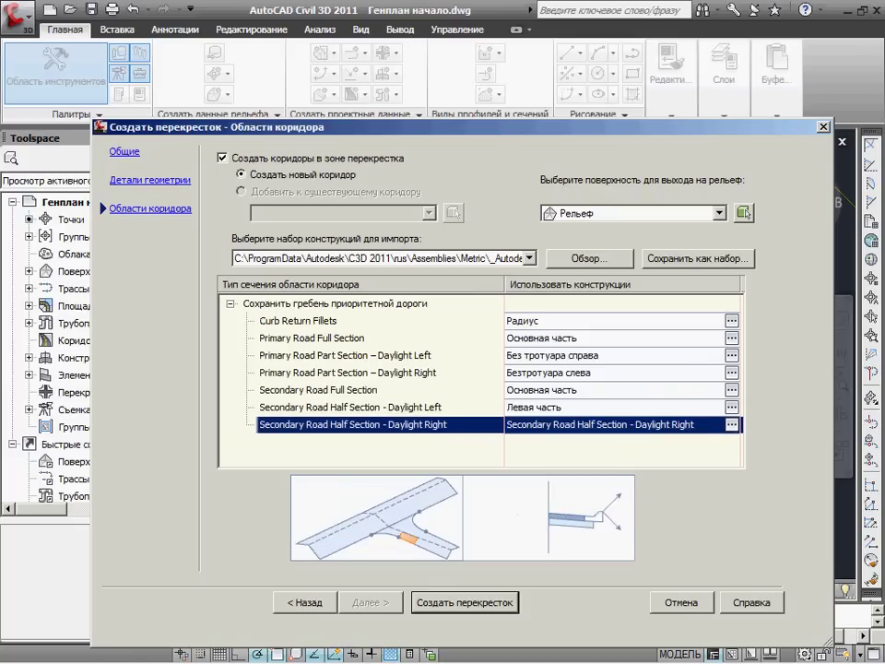
click(731, 424)
click(624, 321)
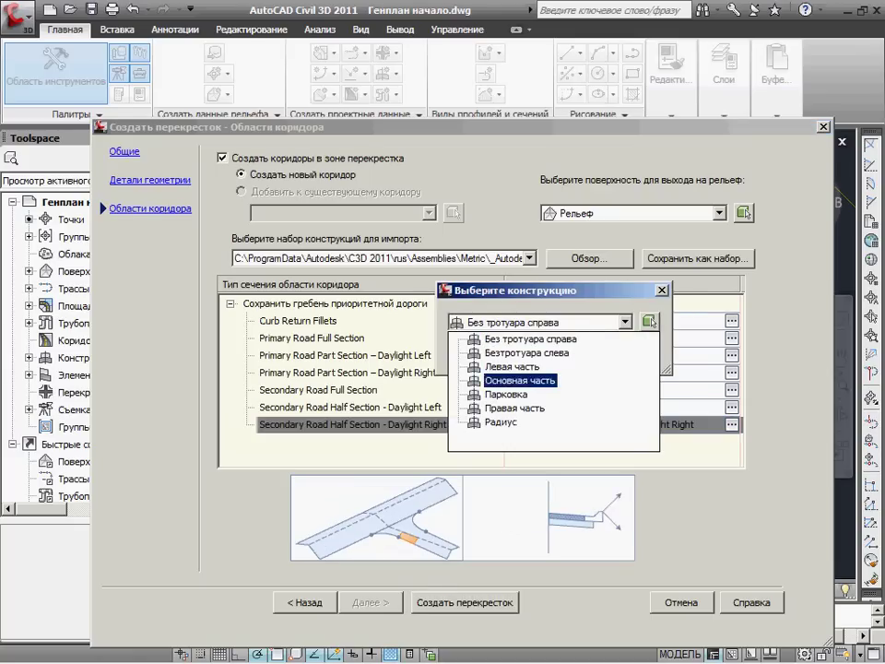
click(514, 407)
click(533, 351)
click(466, 602)
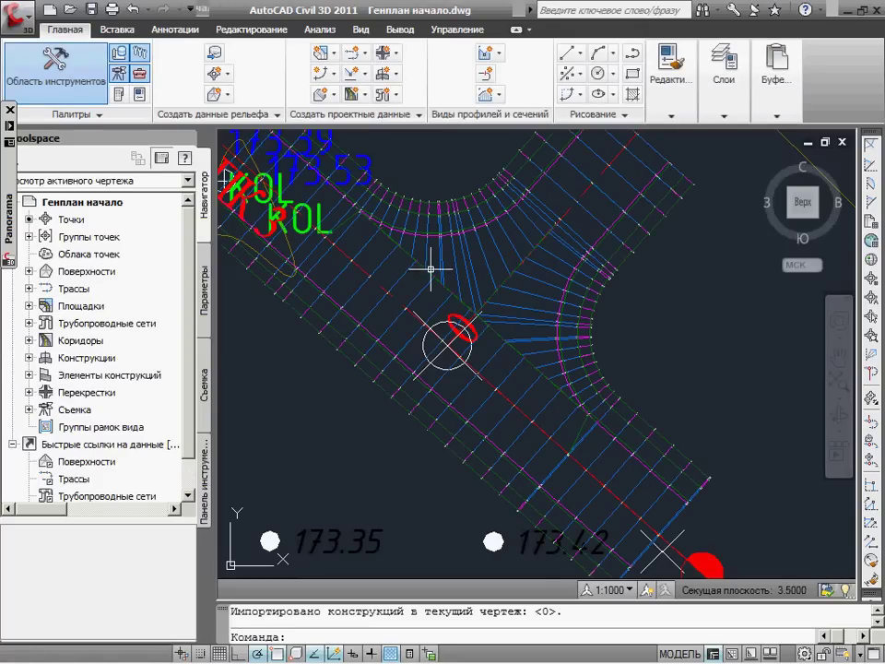
Copy the junction corridor region northwest along the main road to station 4+62.46
scroll(481, 332, down, 4)
click(517, 368)
middle_drag(442, 277, 531, 407)
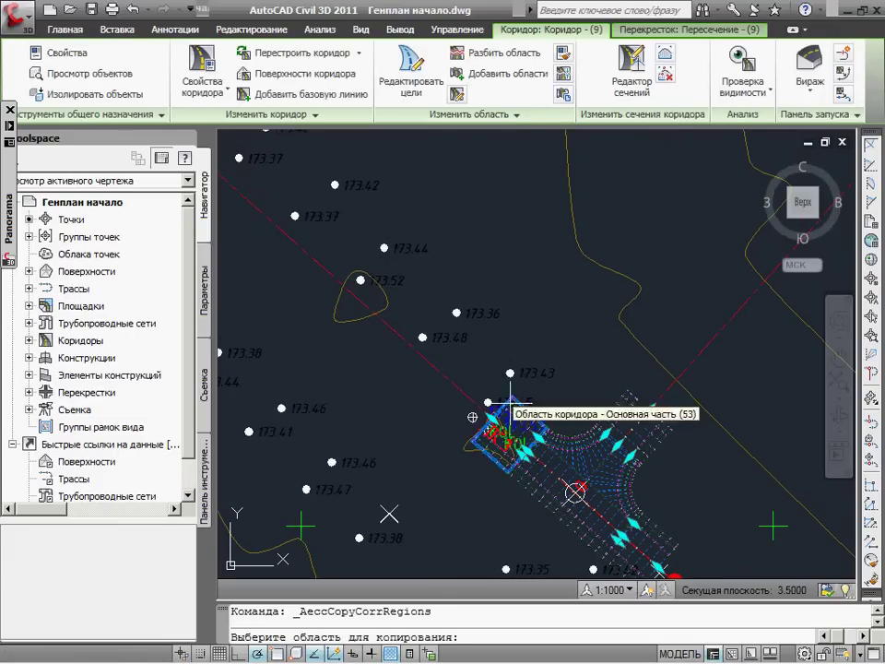
click(472, 417)
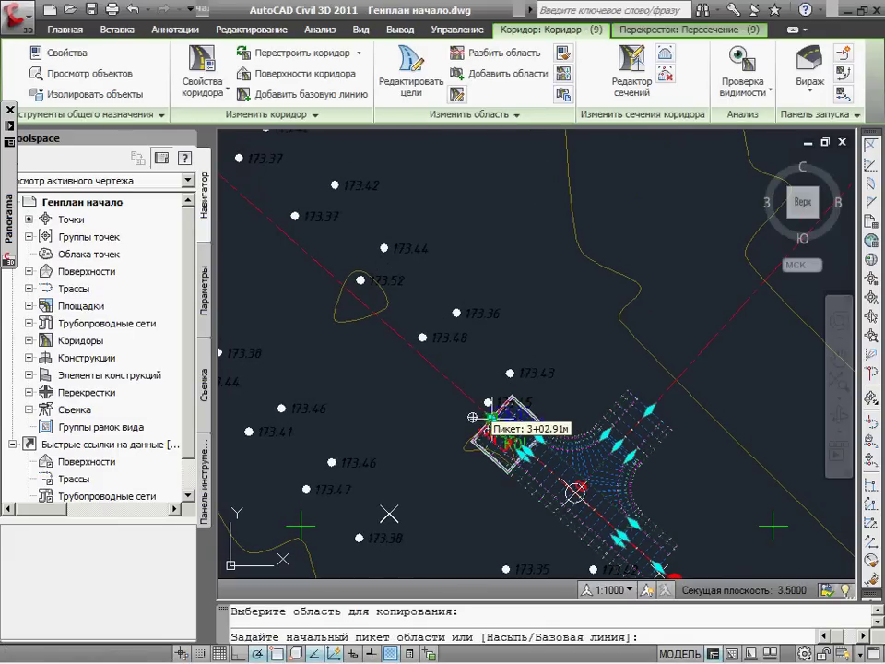
click(472, 417)
scroll(380, 247, down, 2)
middle_drag(380, 247, 404, 306)
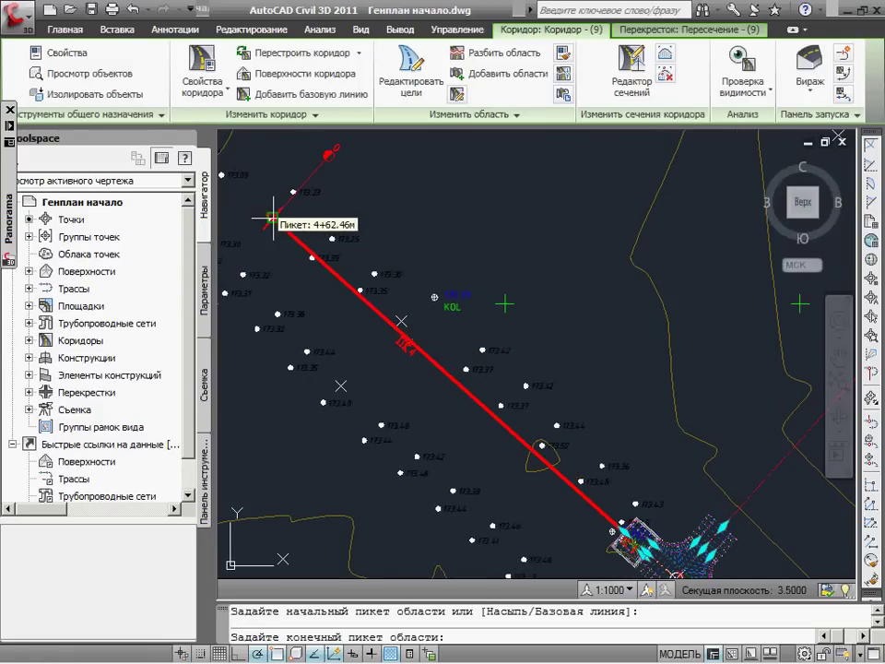
click(271, 219)
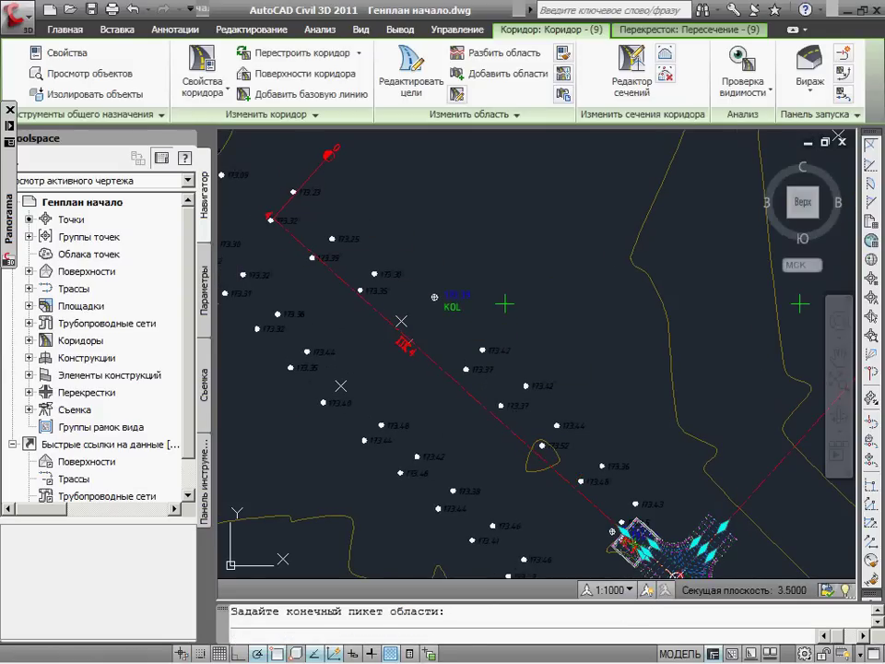
middle_drag(532, 287, 439, 204)
right_click(438, 210)
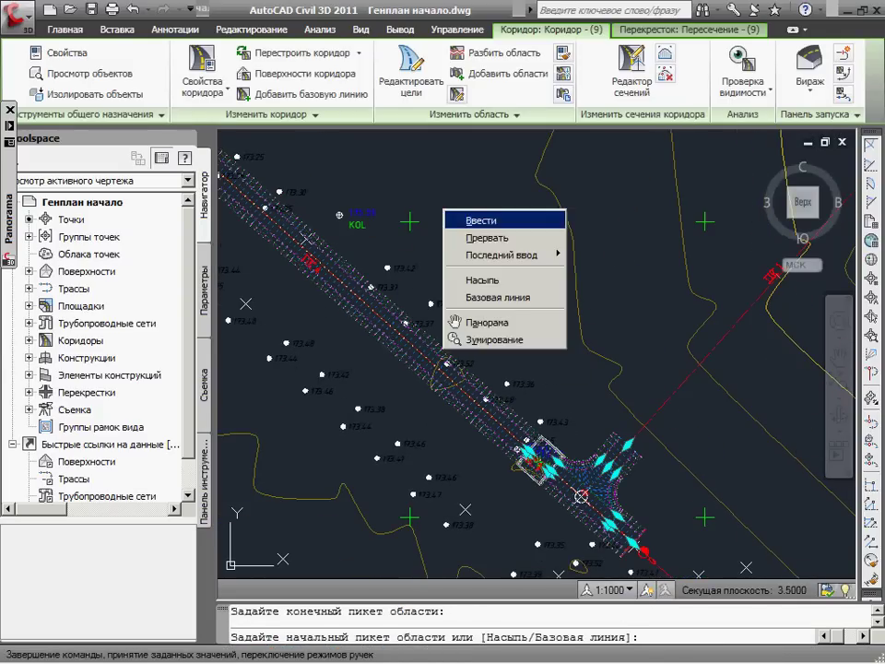
click(470, 219)
middle_drag(568, 355, 458, 273)
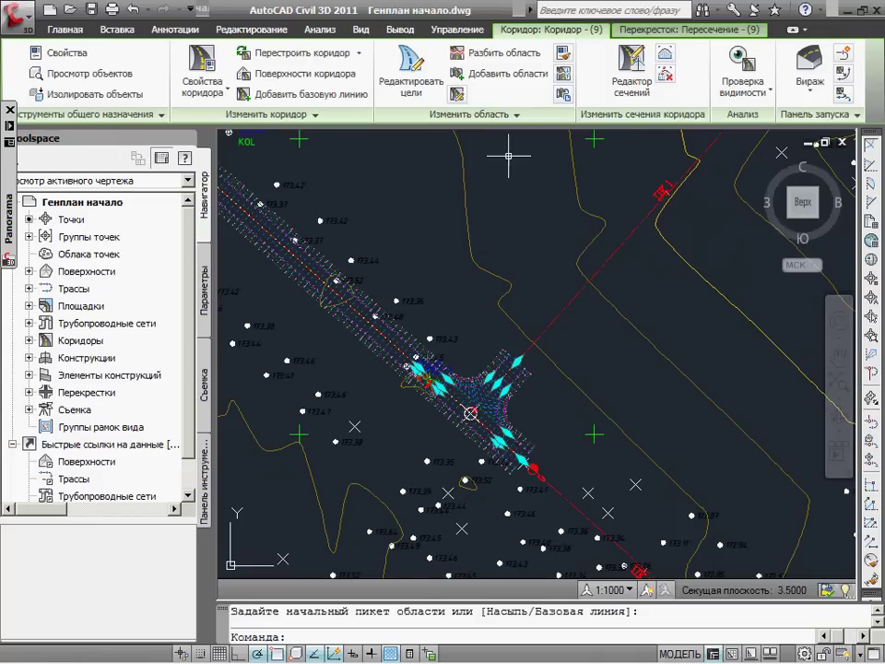
key(Return)
Copy the junction region northeast up the side road to about station 1+64
click(509, 373)
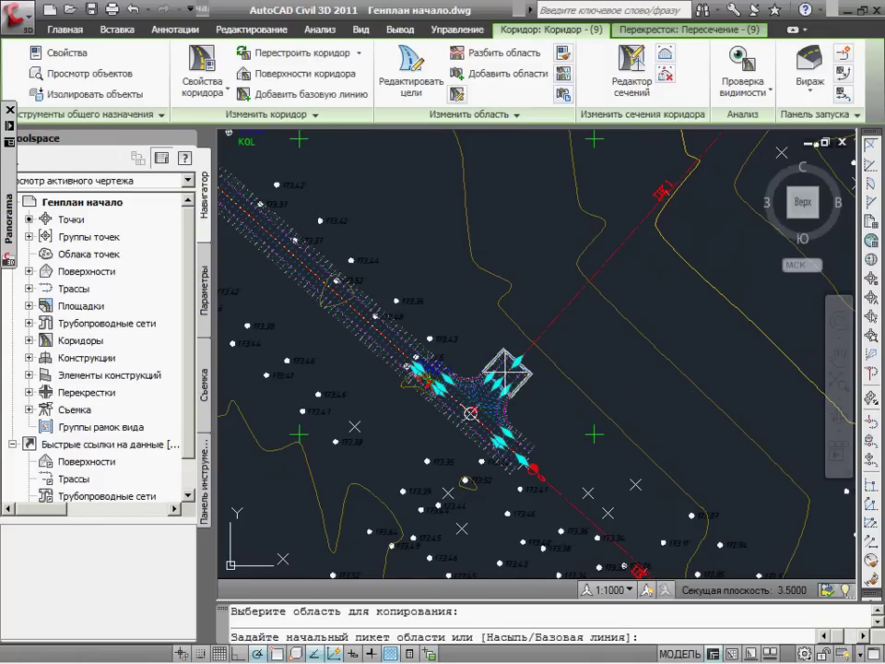
click(516, 350)
middle_drag(544, 304, 322, 424)
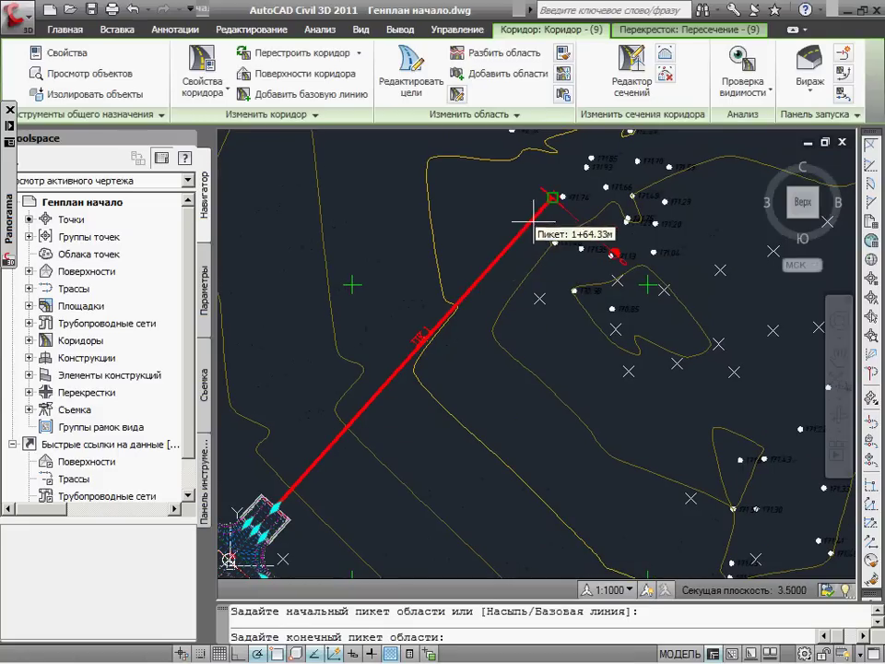
click(553, 196)
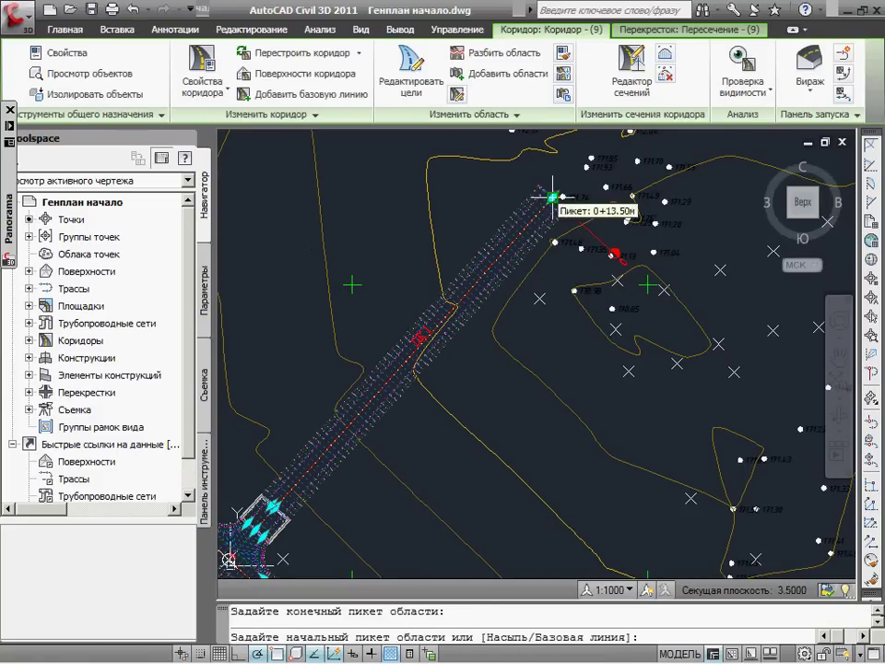
middle_drag(493, 348, 591, 235)
right_click(576, 275)
click(610, 285)
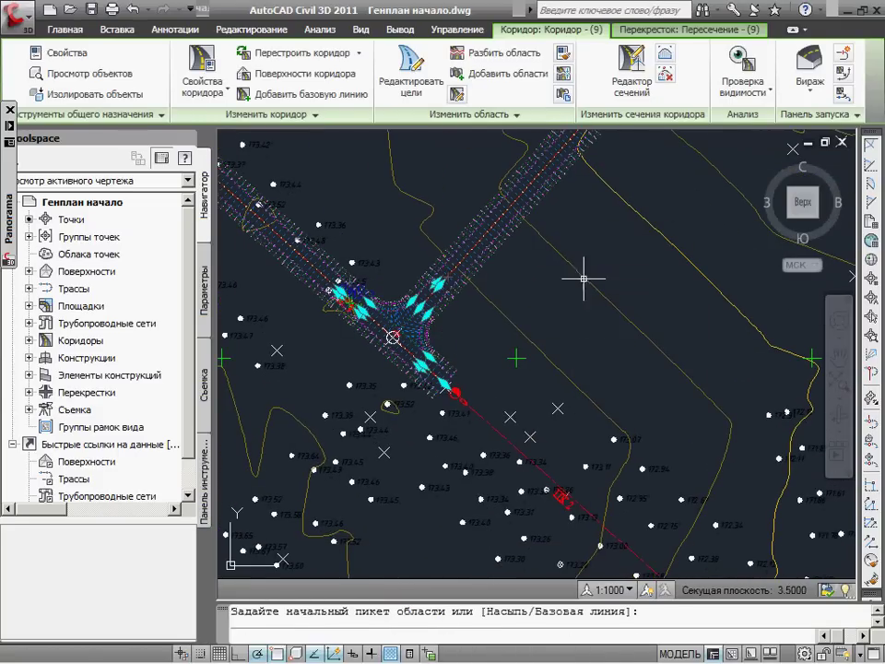
Copy the main road region southeast from the junction to station 0+00
right_click(406, 250)
click(529, 258)
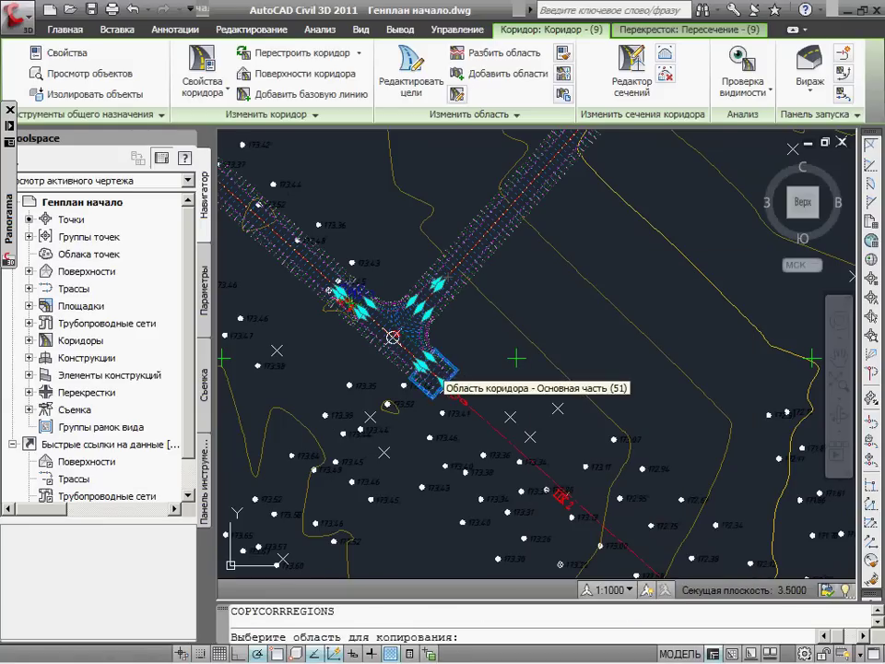
click(445, 382)
click(454, 391)
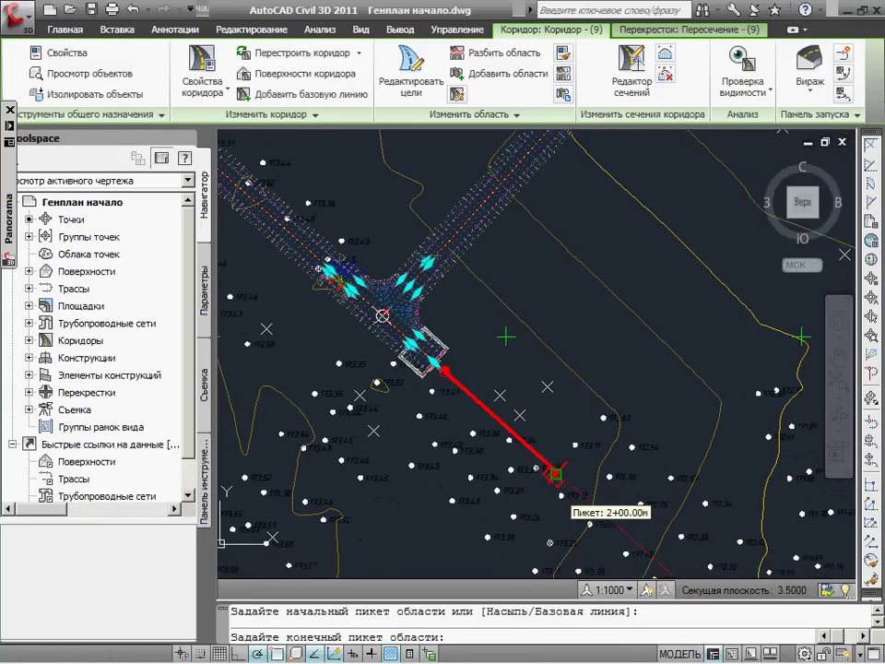
middle_drag(630, 551, 547, 394)
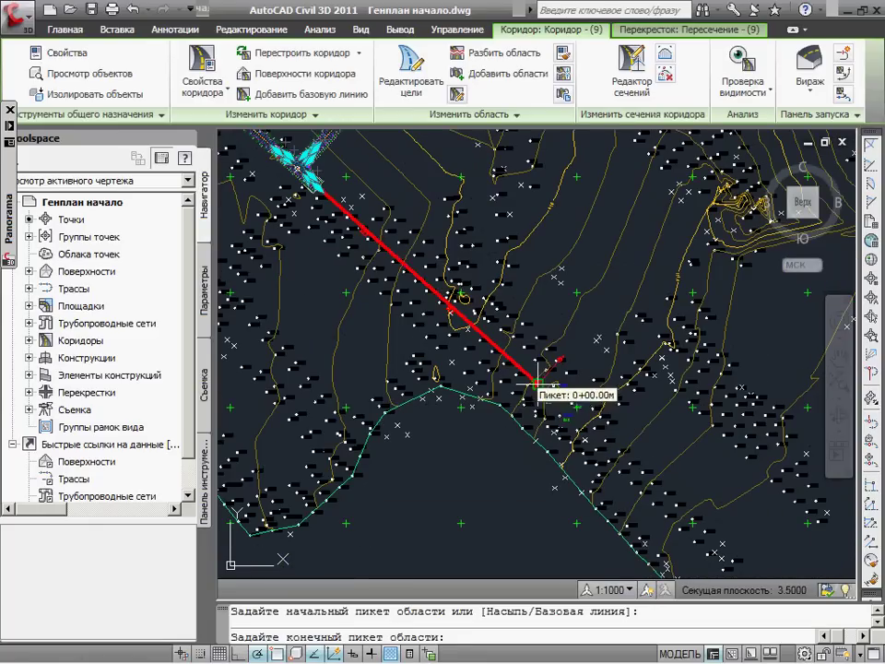
click(537, 386)
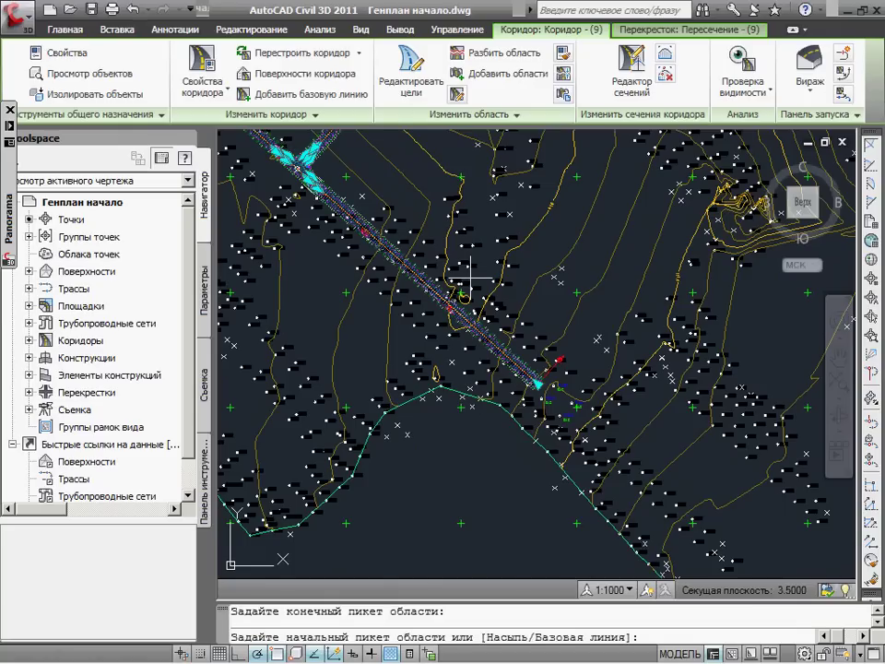
middle_drag(414, 242, 425, 241)
key(Return)
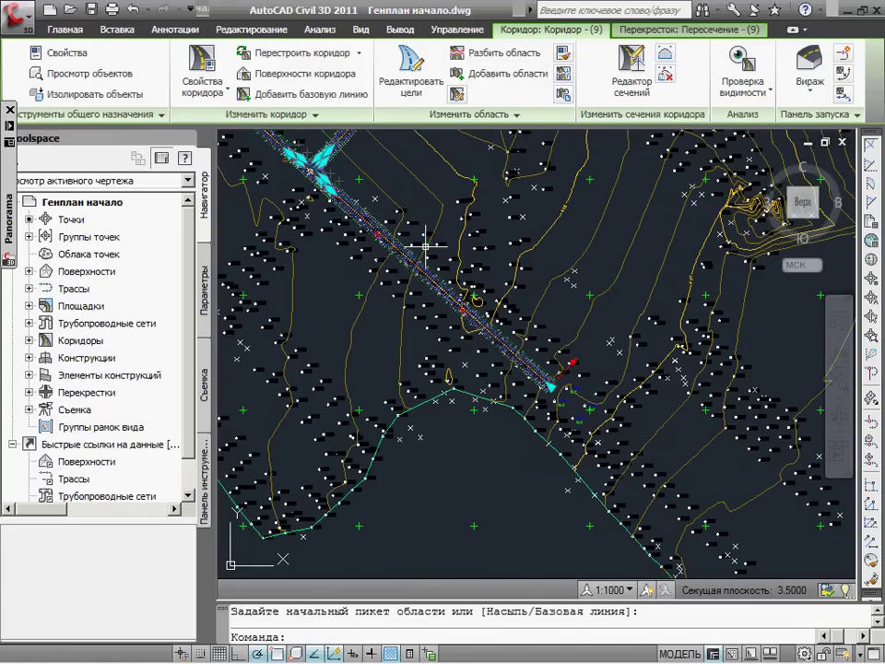
Cancel any running command, zoom out and reselect the corridor
key(Escape)
scroll(375, 214, up, 2)
scroll(375, 221, up, 4)
scroll(438, 233, up, 2)
click(439, 233)
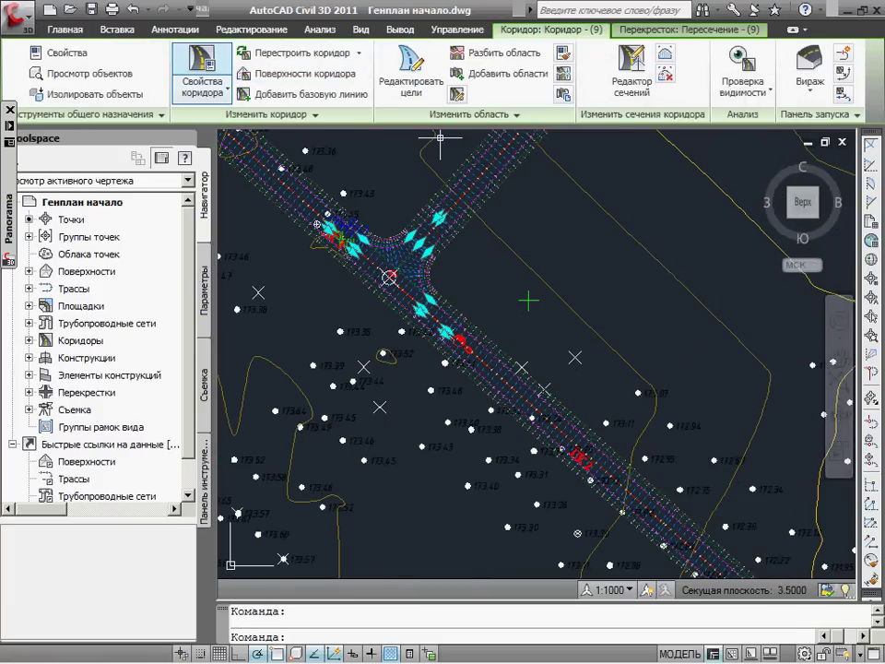
Set the corridor's code set style to Без поперечников in Corridor Properties
click(200, 66)
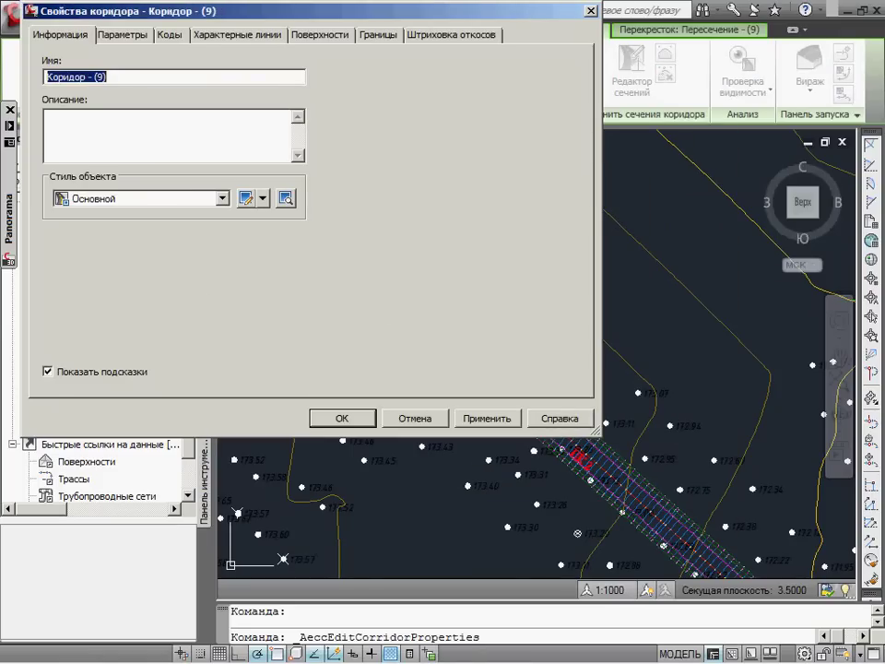
click(121, 34)
click(319, 34)
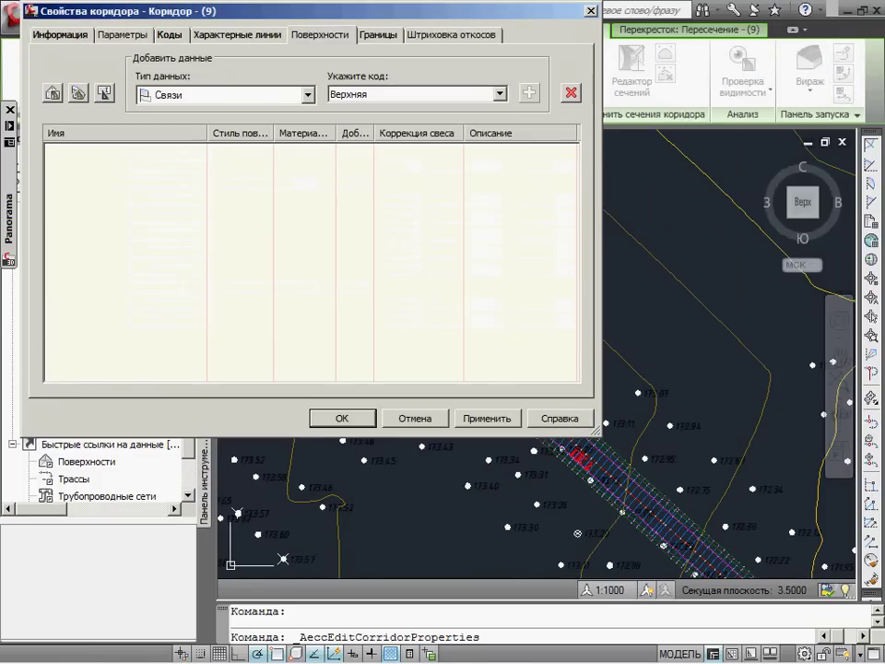
click(168, 35)
click(232, 75)
click(92, 94)
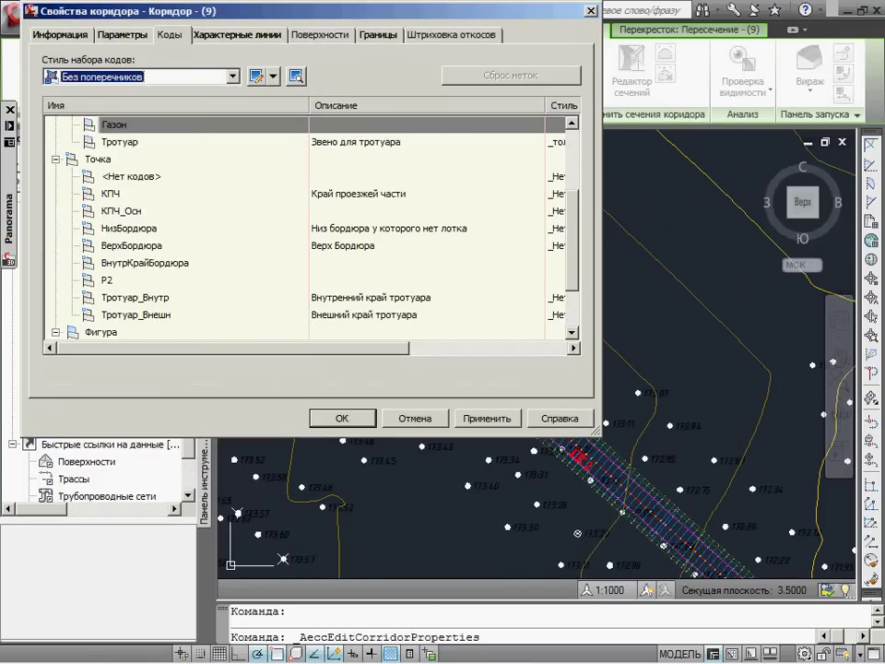
Create the Вертикальная планировка corridor surface with the 0.1 m/0.5 m contour style
click(319, 34)
click(53, 93)
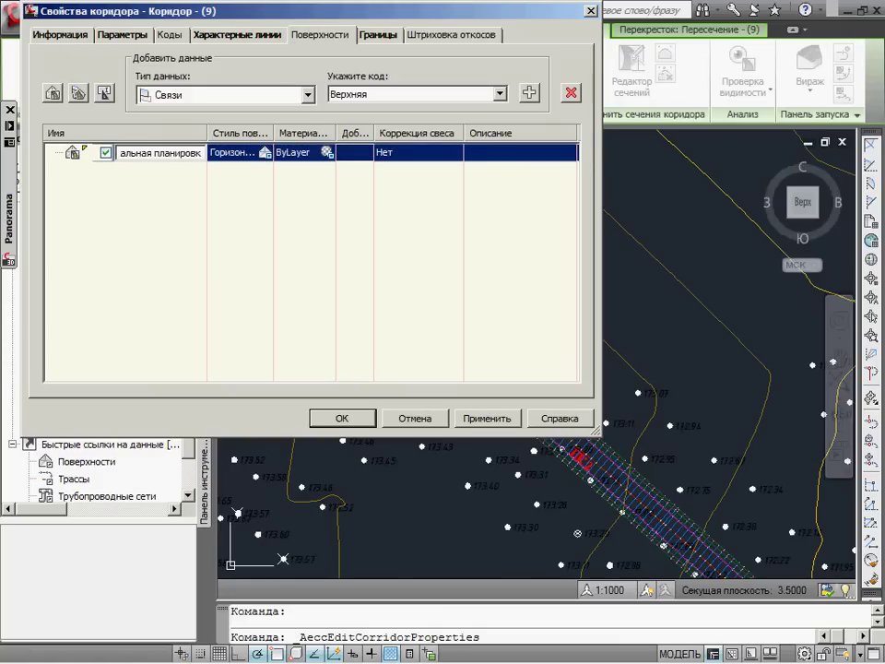
click(266, 152)
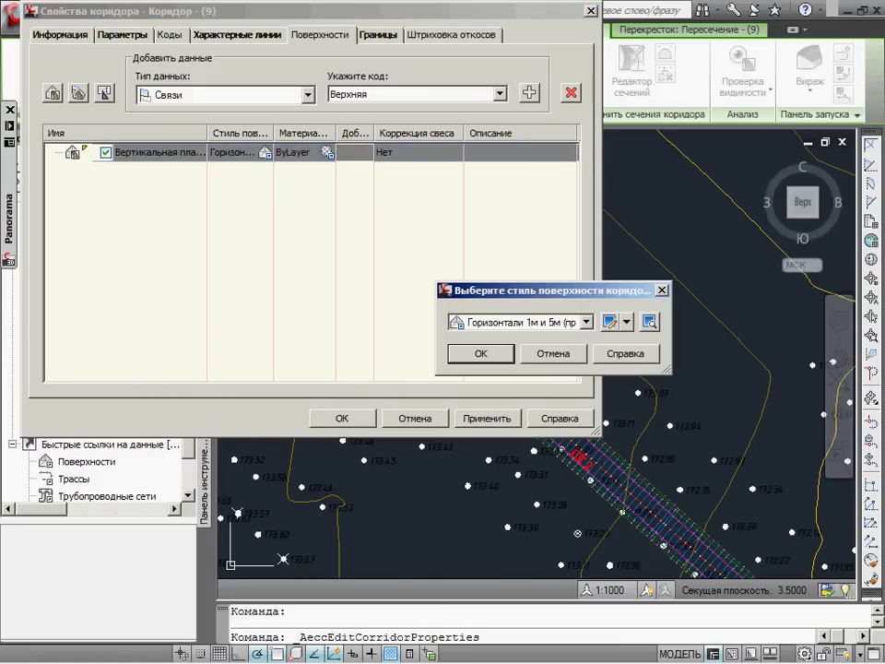
click(584, 321)
click(534, 504)
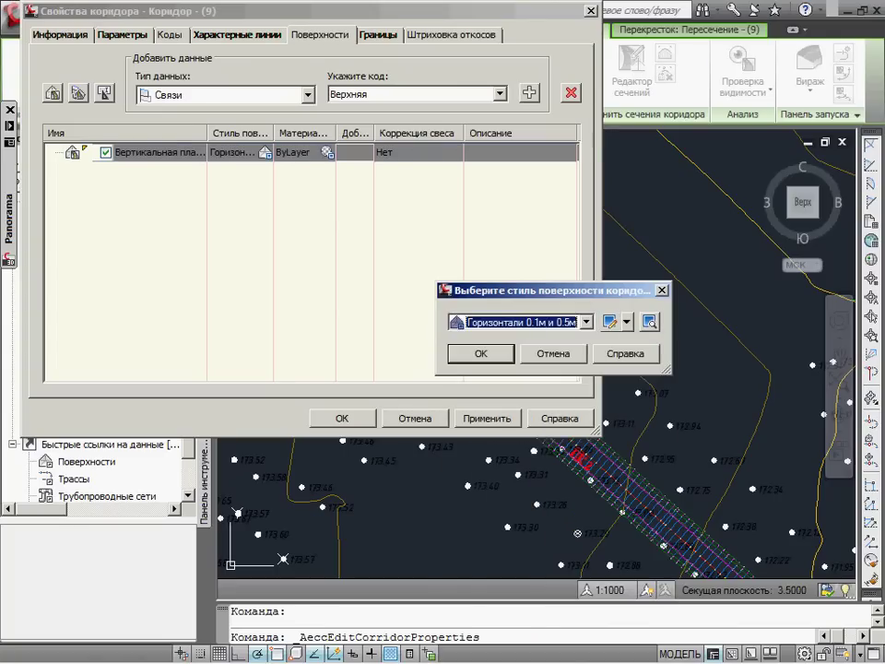
click(480, 353)
Add Верхняя, Газон, Бордюр and Тротуар links with overhang correction Верхние звенья
click(528, 92)
click(499, 93)
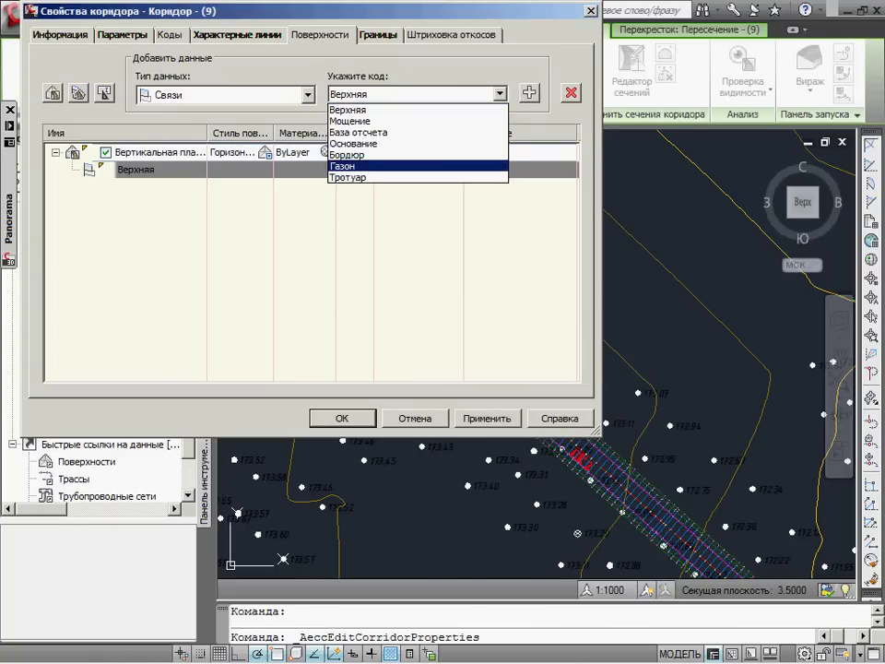
click(350, 167)
click(528, 93)
click(498, 93)
click(358, 152)
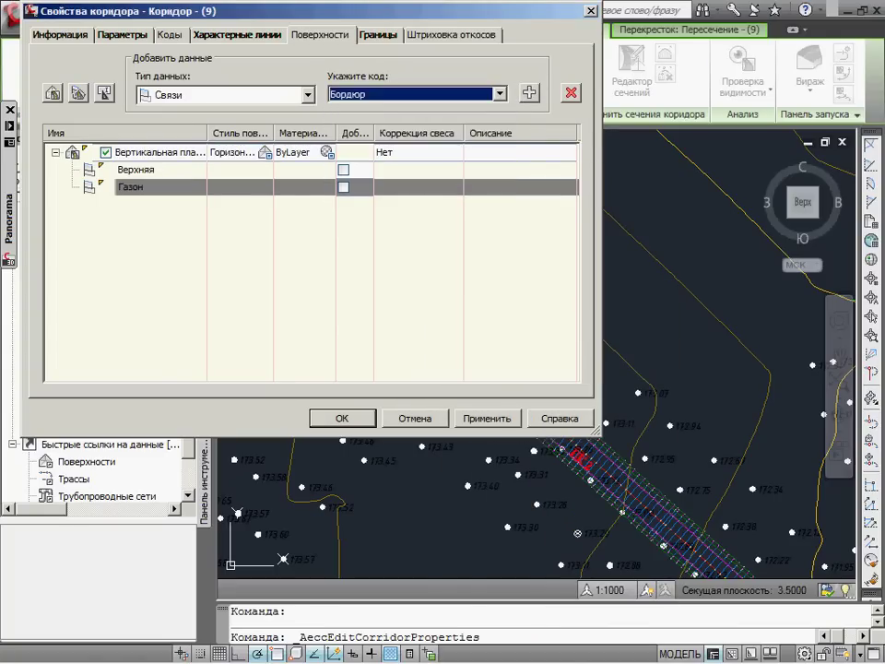
click(528, 92)
click(499, 93)
click(355, 233)
click(529, 92)
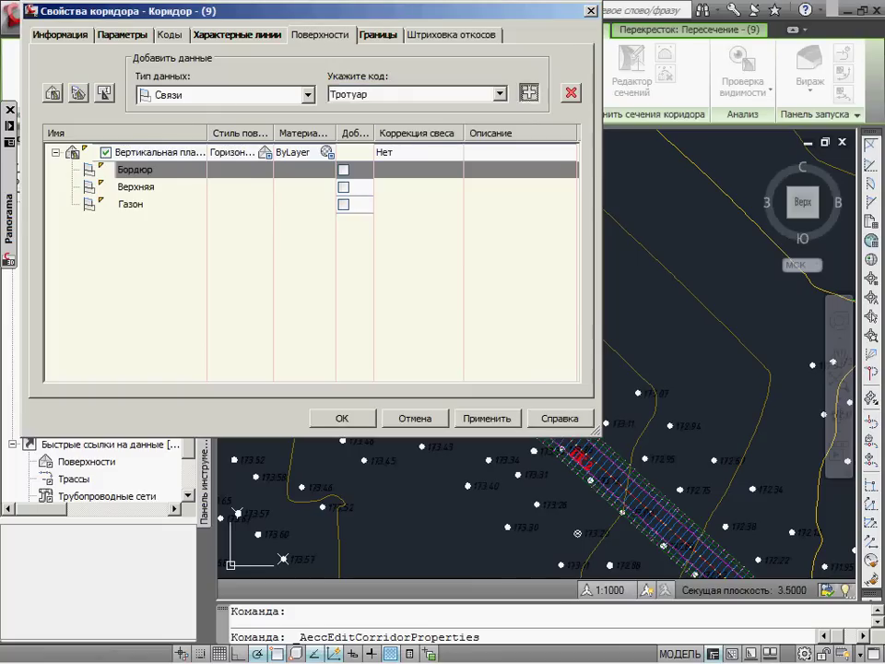
click(417, 152)
click(396, 168)
click(377, 34)
Add the corridor's outer edge as the surface boundary and rebuild the corridor to show contours
right_click(179, 85)
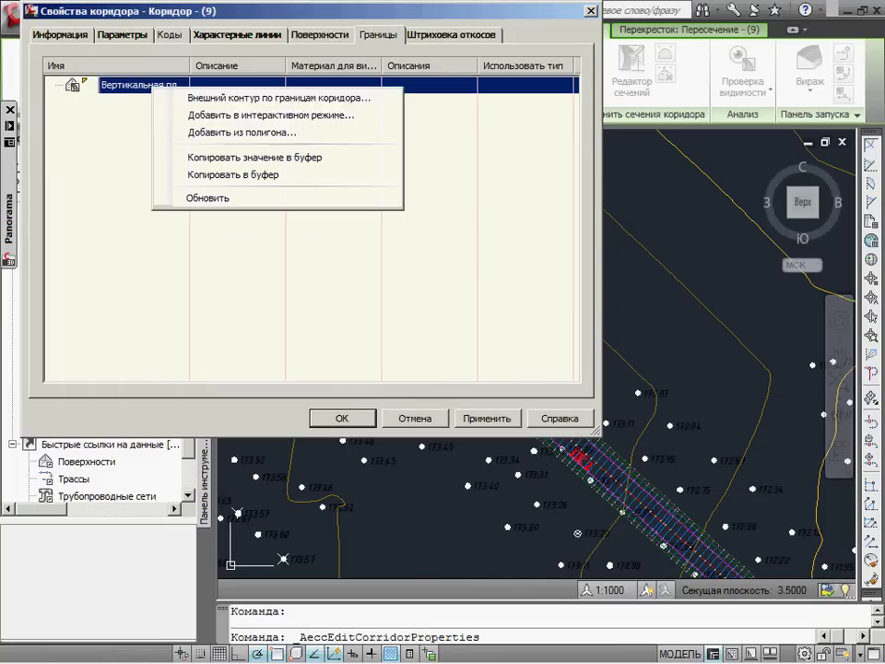
click(267, 95)
key(Return)
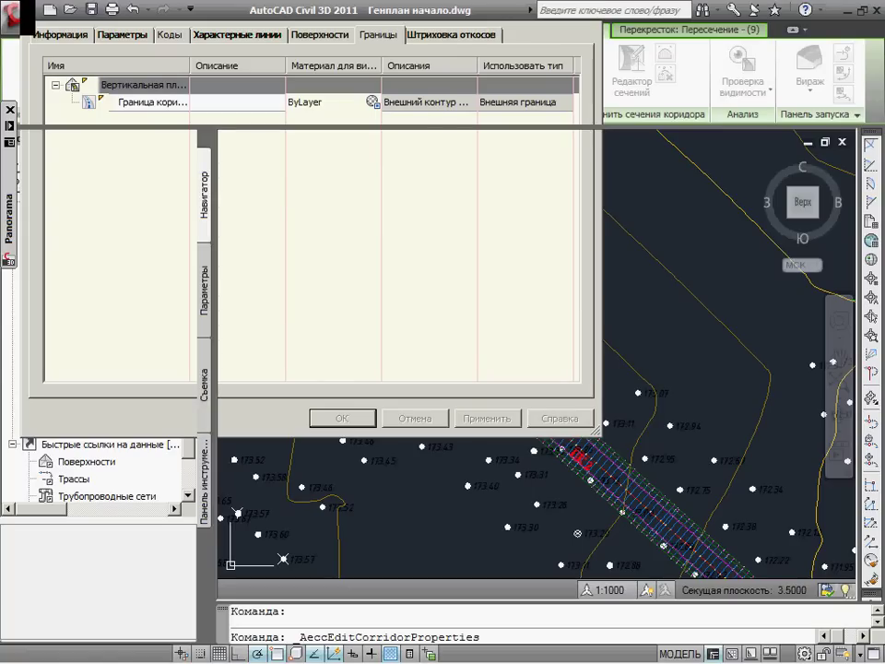
mouse_move(641, 375)
middle_down()
mouse_move(500, 308)
mouse_move(498, 345)
mouse_move(365, 205)
mouse_move(523, 375)
mouse_move(532, 416)
mouse_move(350, 276)
mouse_move(531, 444)
mouse_move(418, 285)
mouse_move(551, 394)
mouse_move(532, 344)
mouse_move(608, 405)
mouse_move(553, 396)
mouse_move(533, 367)
mouse_move(421, 296)
middle_up()
scroll(433, 313, up, 3)
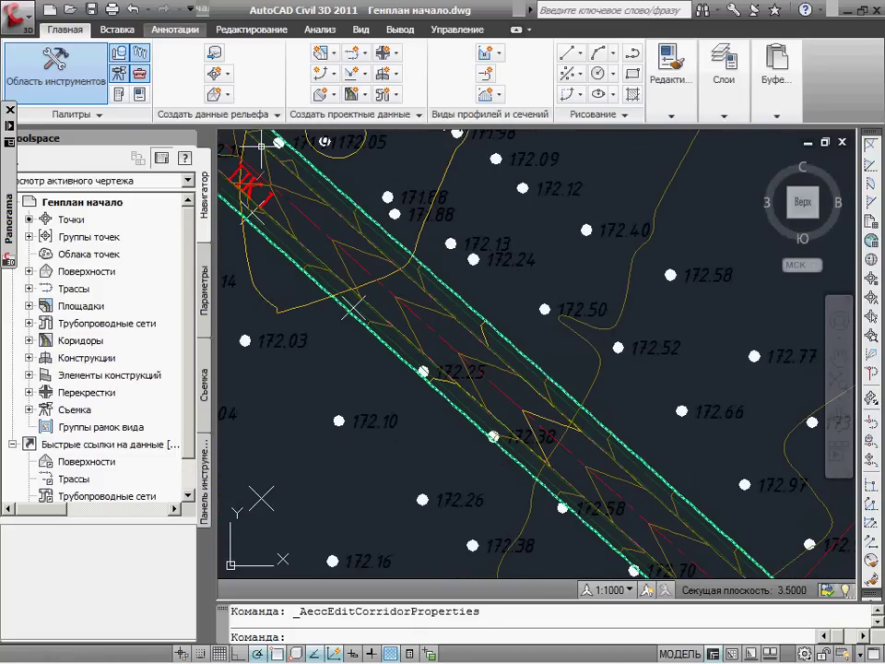
click(175, 29)
Set up Surface Contour - Multiple labels with СТ1397-2005 major and minor contour styles
click(31, 69)
click(313, 109)
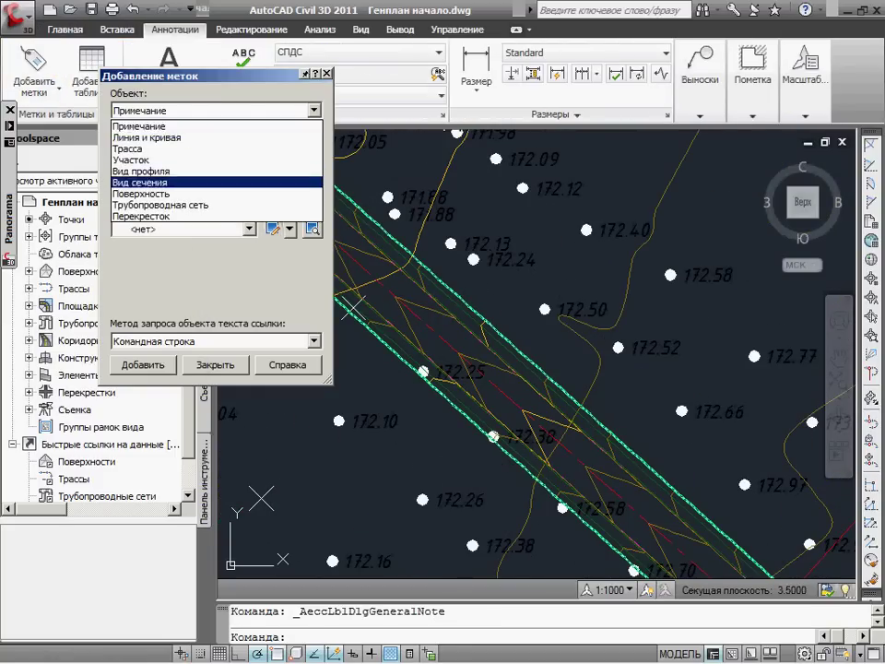
click(138, 191)
click(288, 150)
click(166, 194)
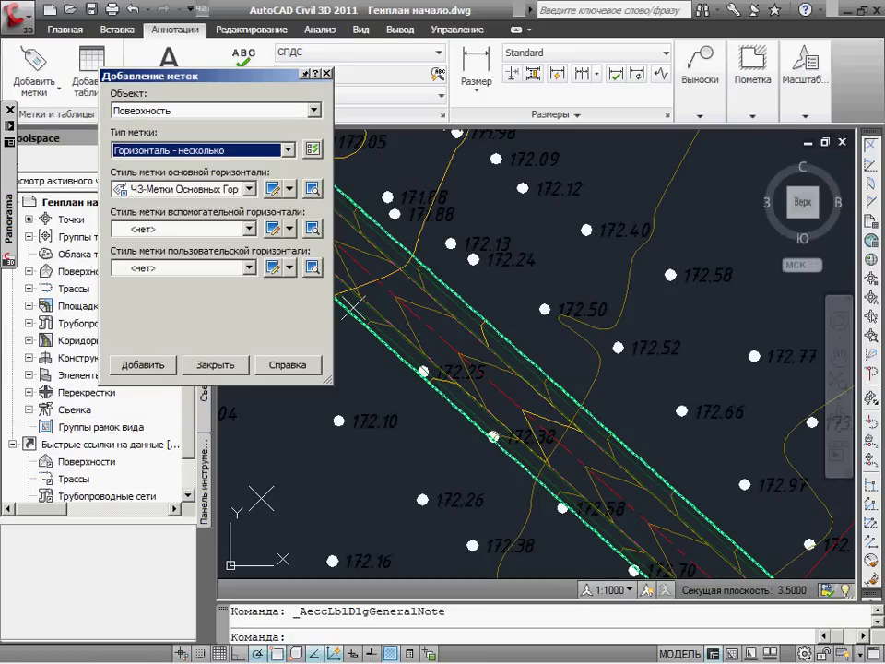
click(248, 189)
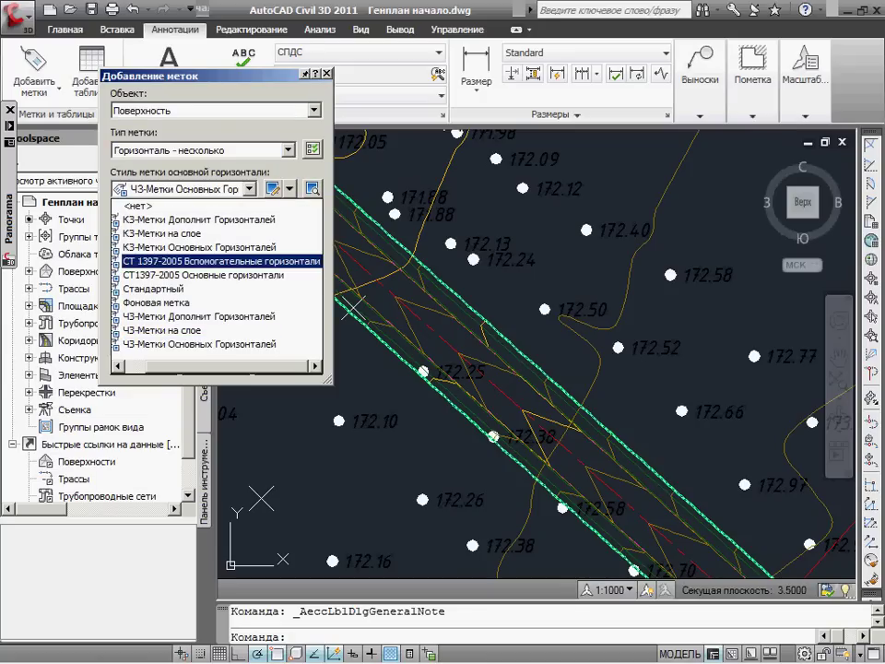
click(184, 273)
click(248, 229)
click(166, 301)
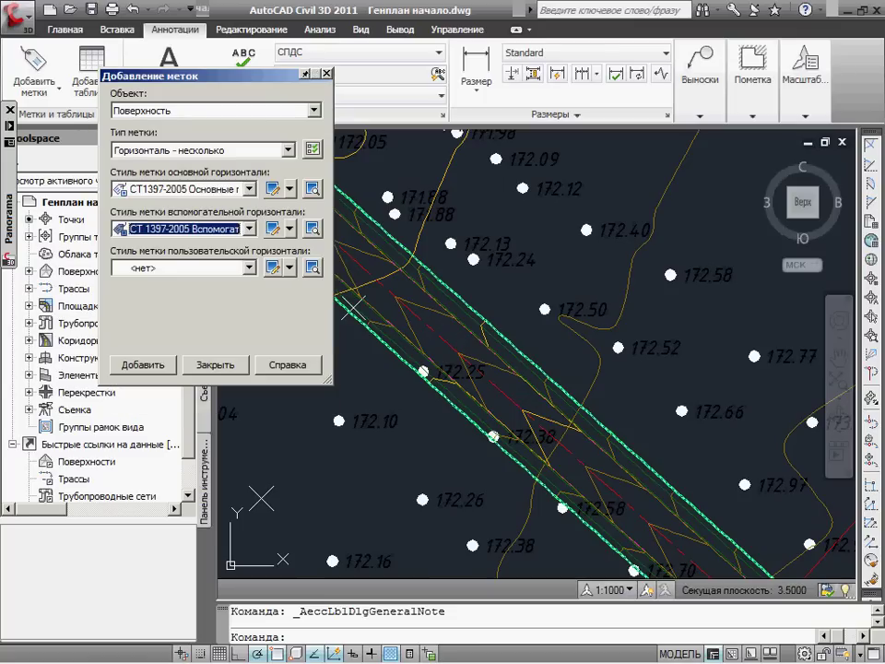
Place contour labels 60, 70, 80 along a line across the Вертикальная планировка surface
click(143, 364)
click(427, 305)
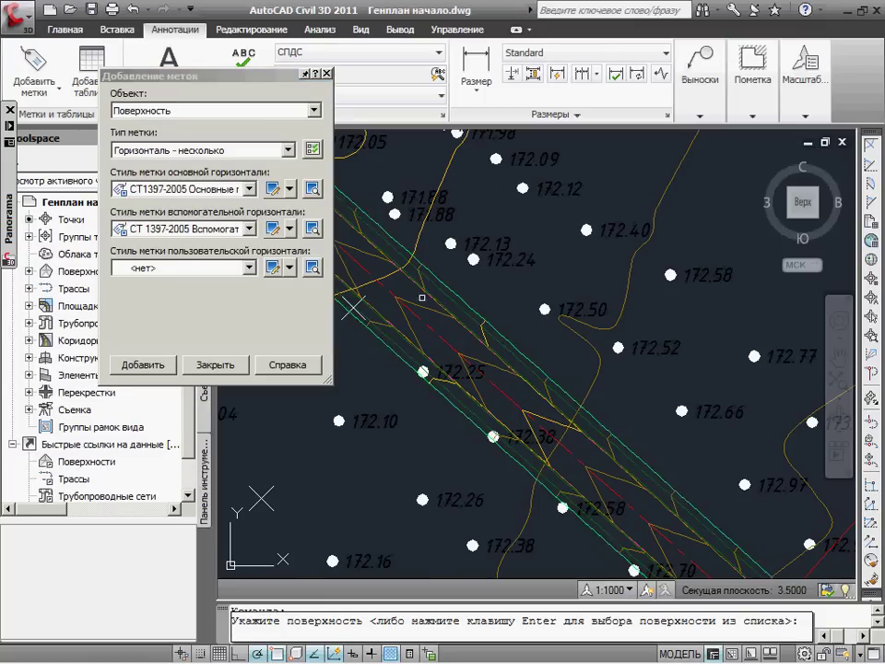
middle_drag(679, 545, 467, 424)
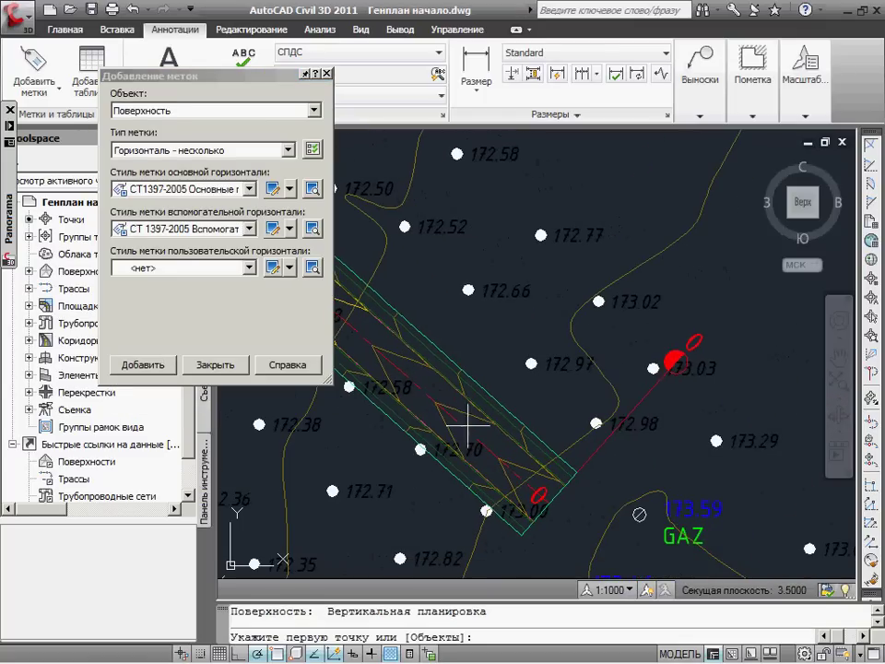
click(448, 407)
scroll(467, 356, down, 2)
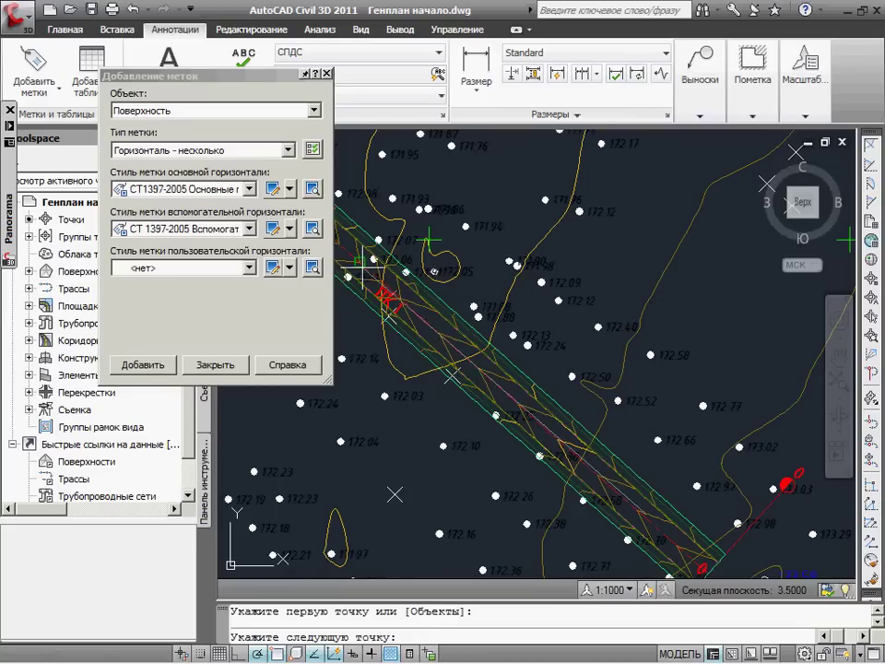
click(409, 281)
key(Return)
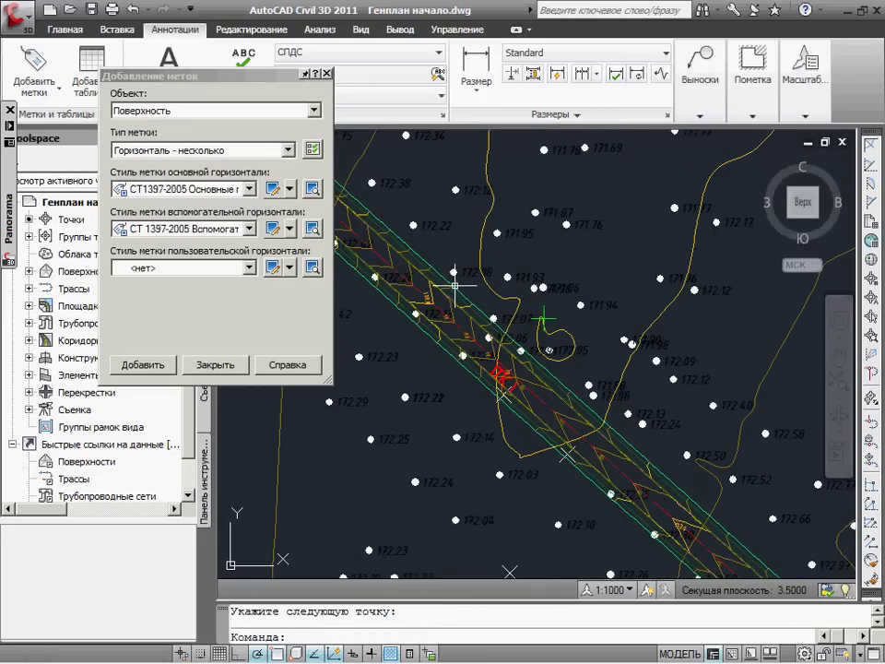
scroll(496, 339, up, 2)
scroll(490, 343, up, 3)
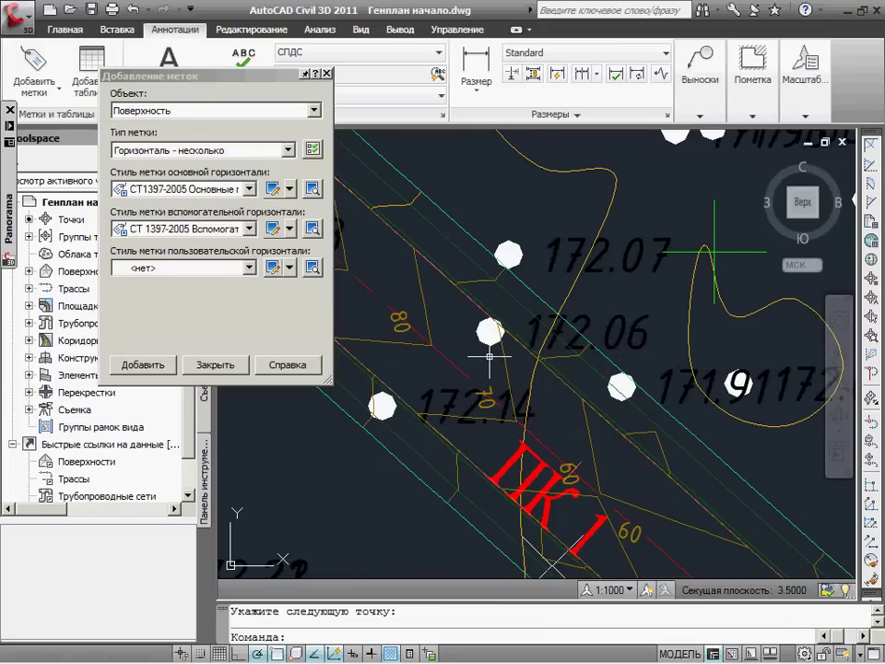
middle_drag(489, 356, 446, 285)
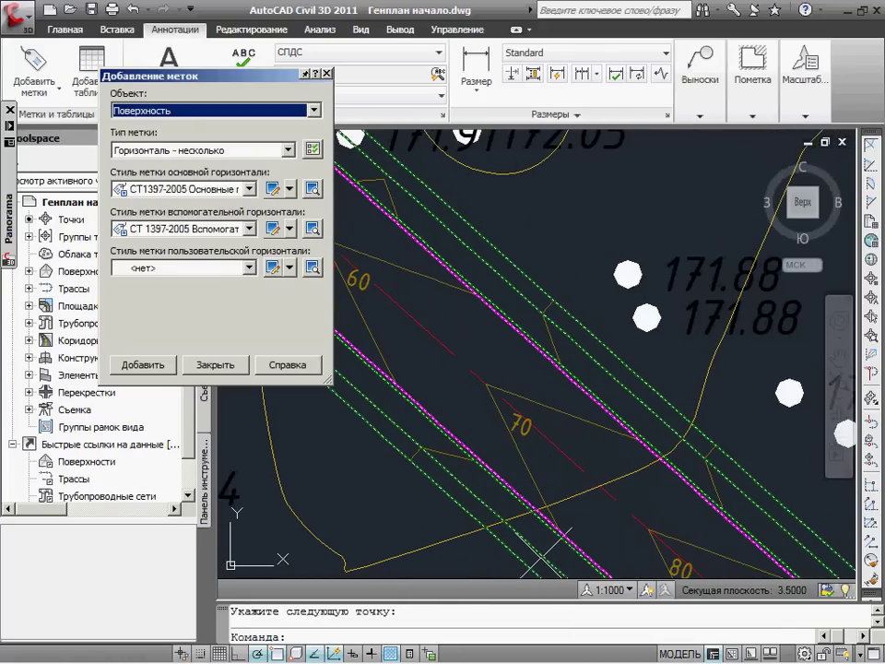
Close Add Labels and check the COGO point's properties near the corridor end
click(235, 364)
click(234, 439)
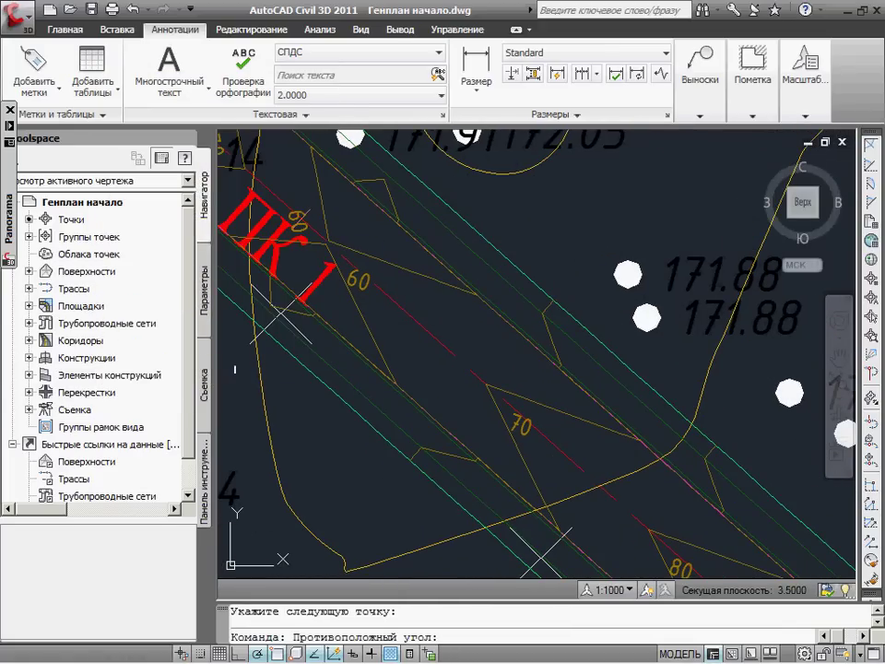
scroll(251, 359, down, 2)
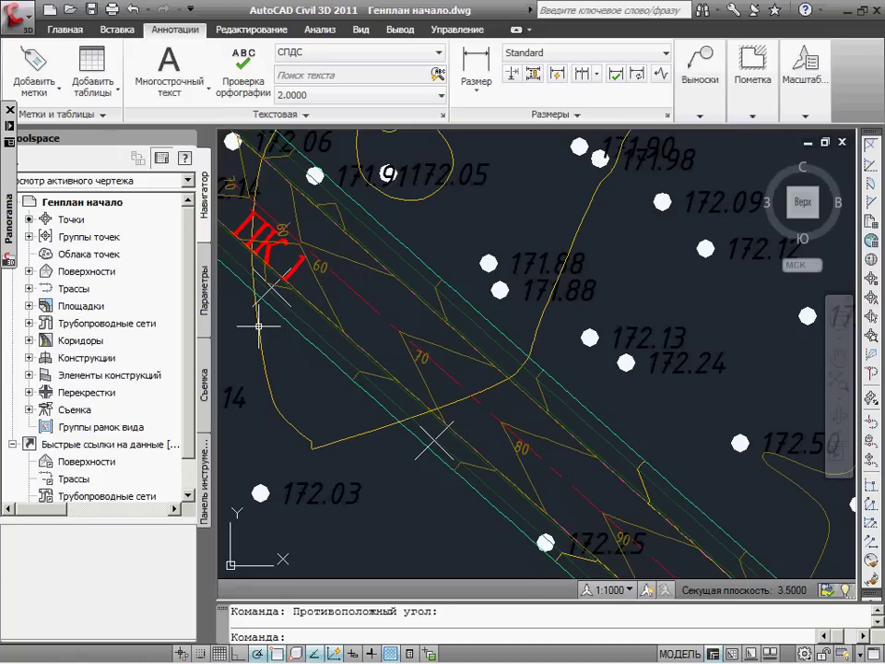
scroll(472, 389, down, 2)
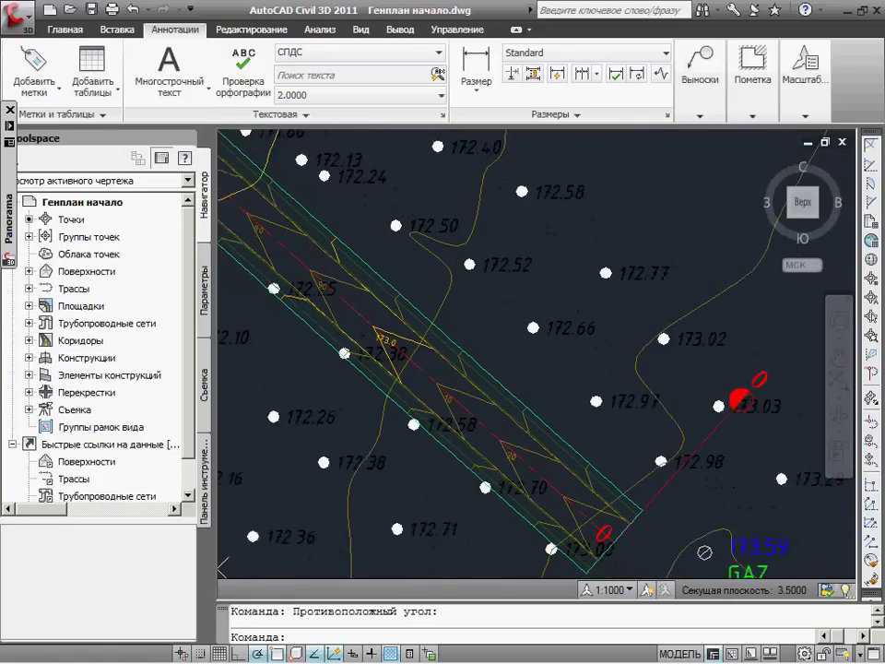
middle_drag(701, 461, 556, 337)
key(ctrl+1)
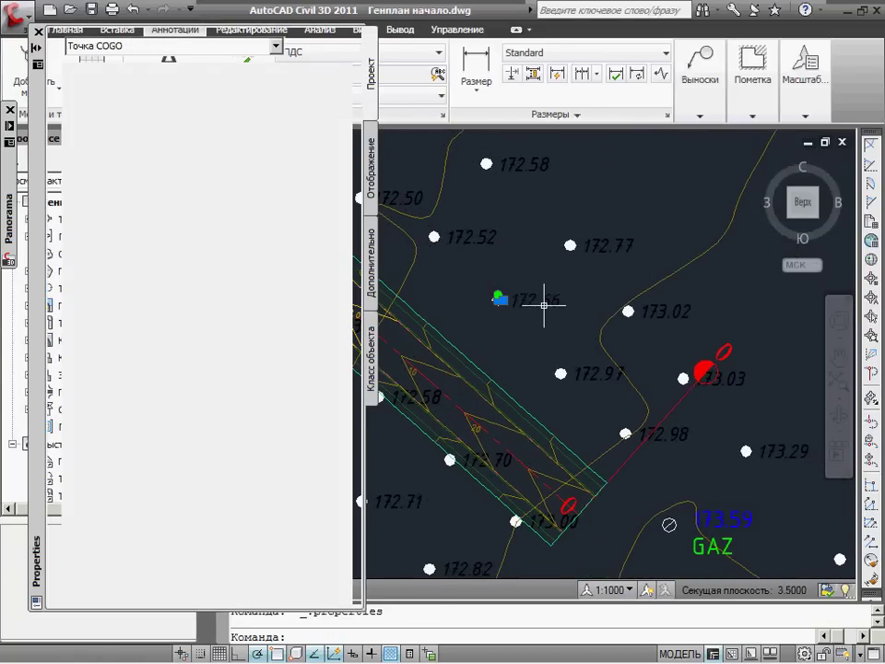
key(ctrl+1)
Try creating alignment points on the main alignment with profile Компоновка 1, then cancel
click(804, 63)
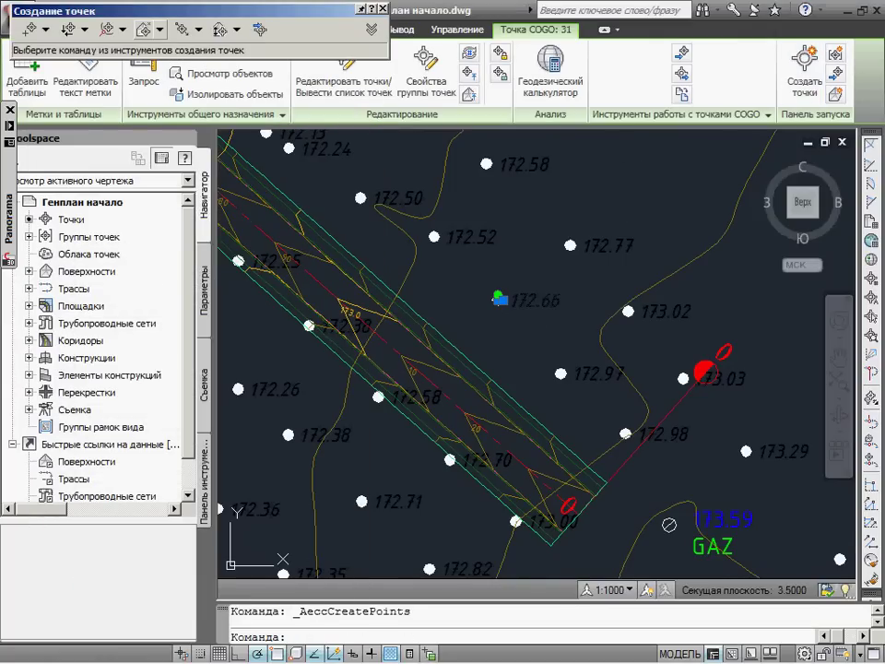
click(159, 28)
click(120, 29)
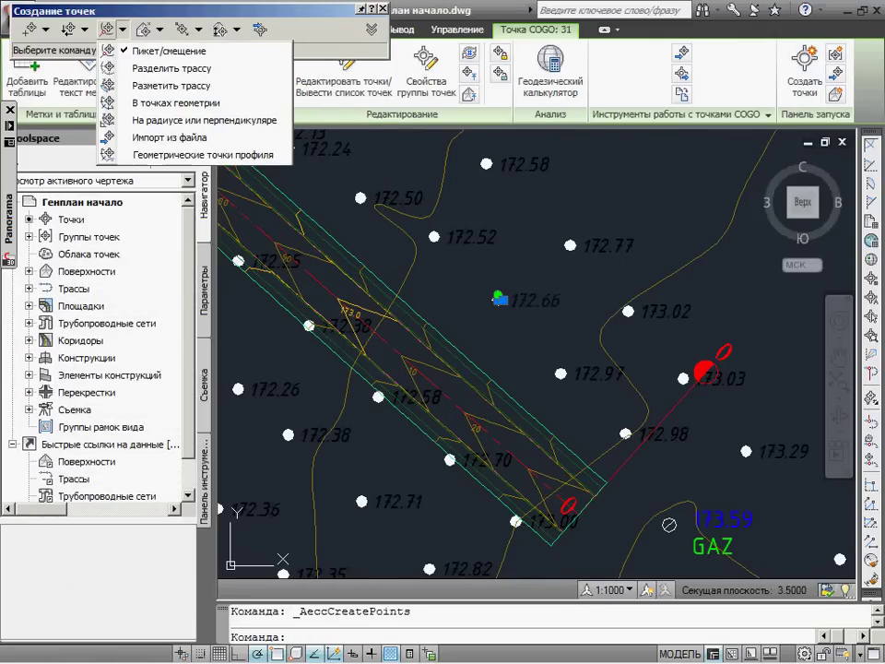
click(203, 152)
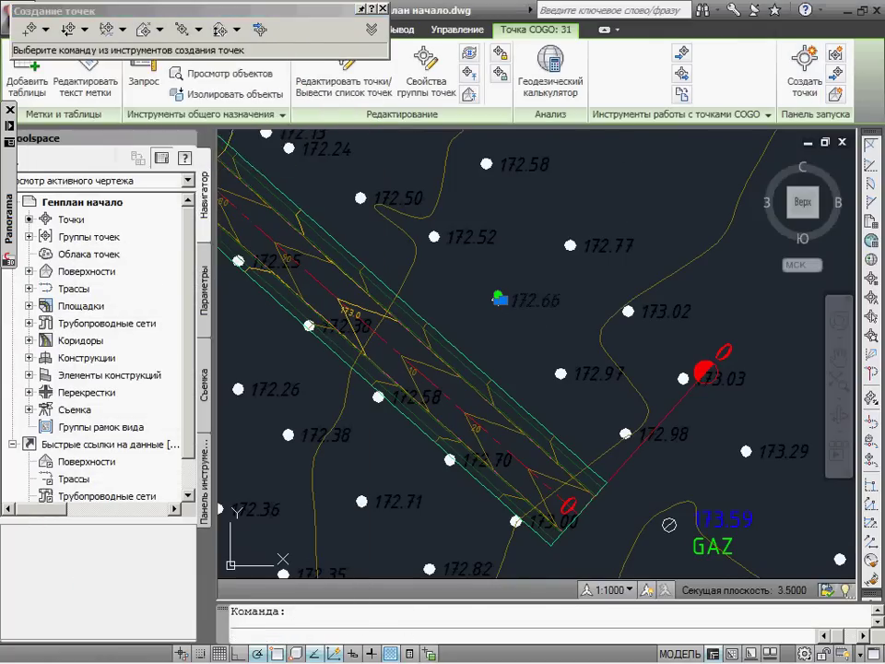
click(355, 342)
click(515, 352)
click(480, 403)
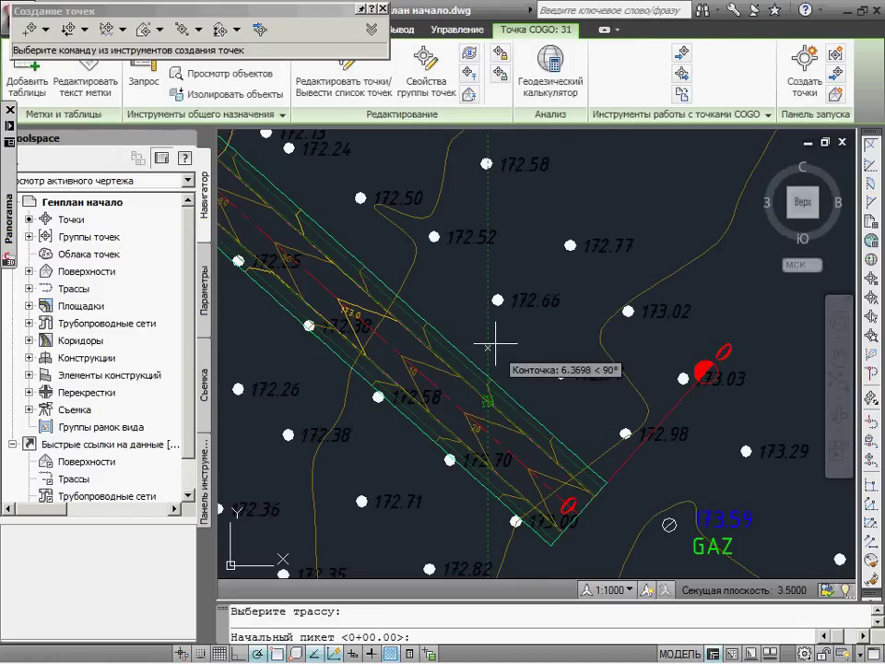
key(Return)
key(Return)
key(Escape)
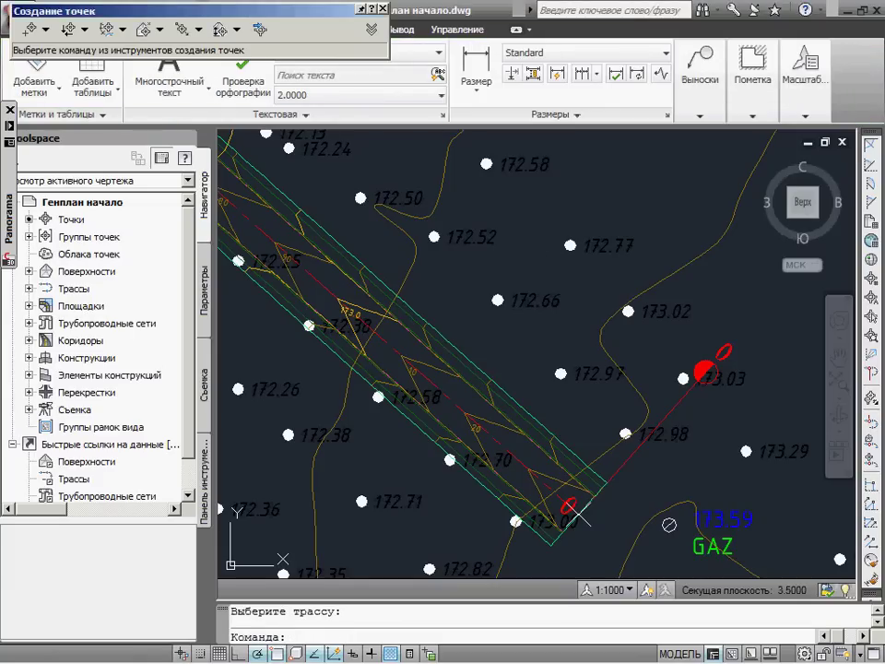
Start surface slope labelling on the Вертикальная планировка surface
click(33, 67)
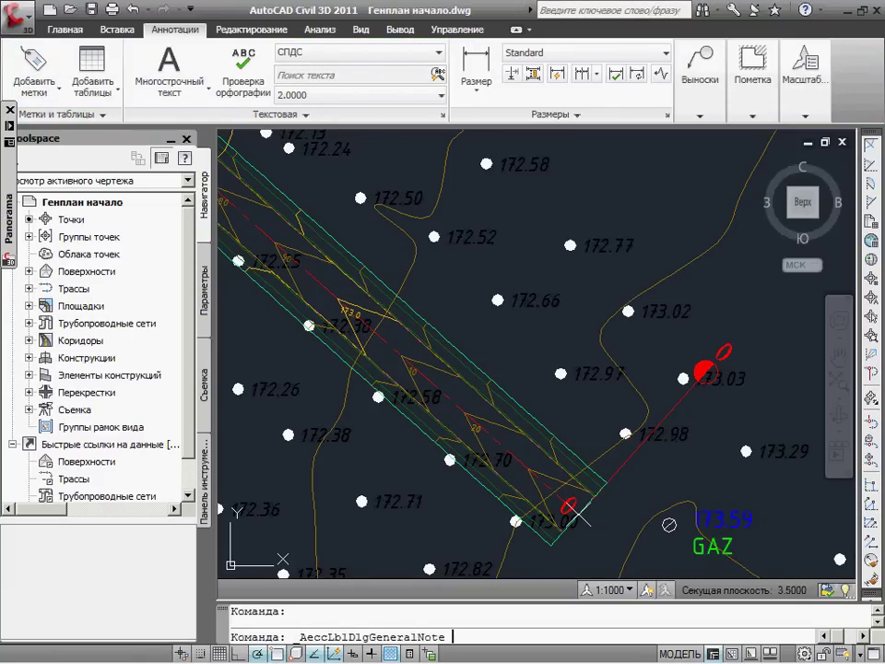
click(313, 110)
click(198, 191)
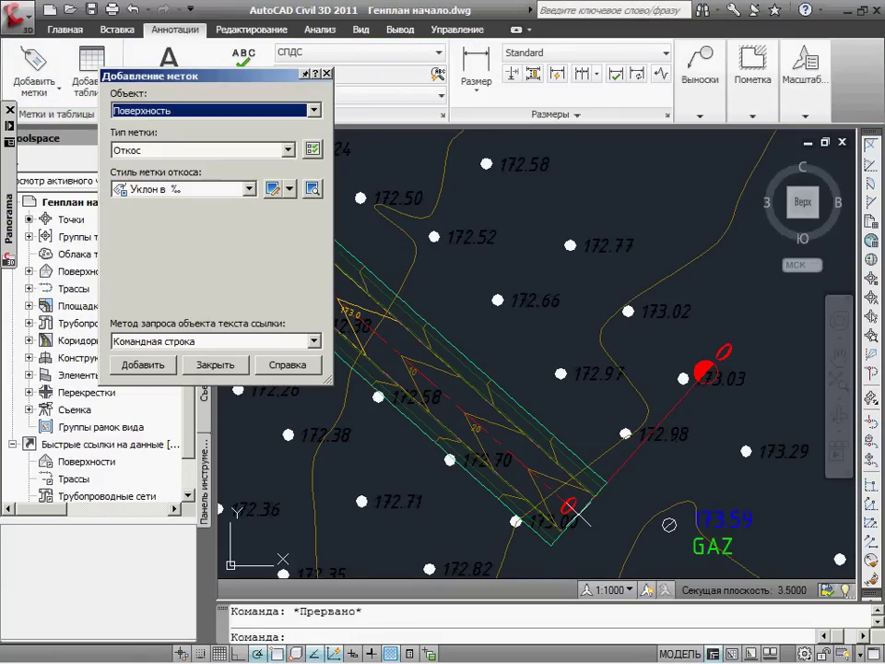
click(143, 364)
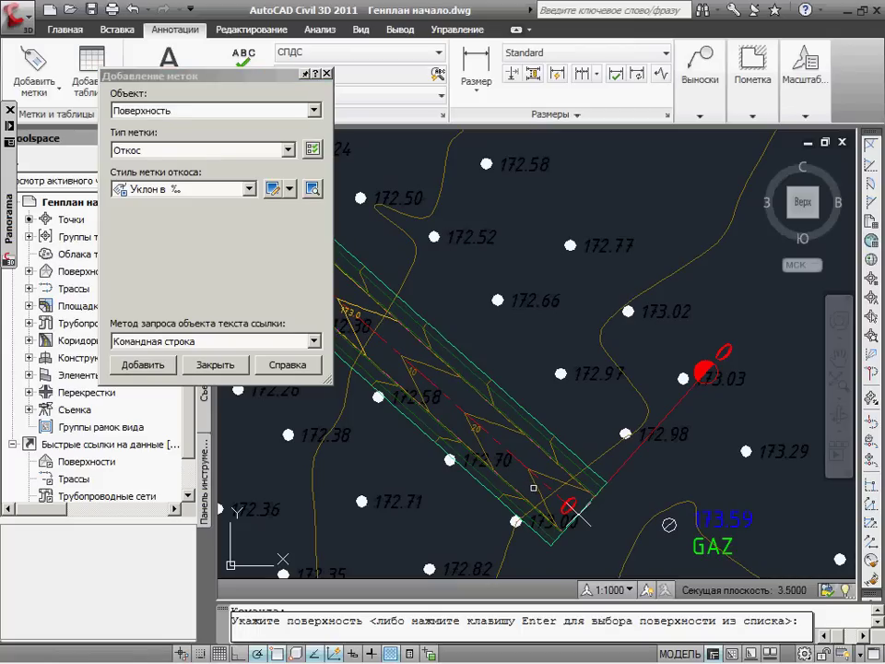
click(532, 487)
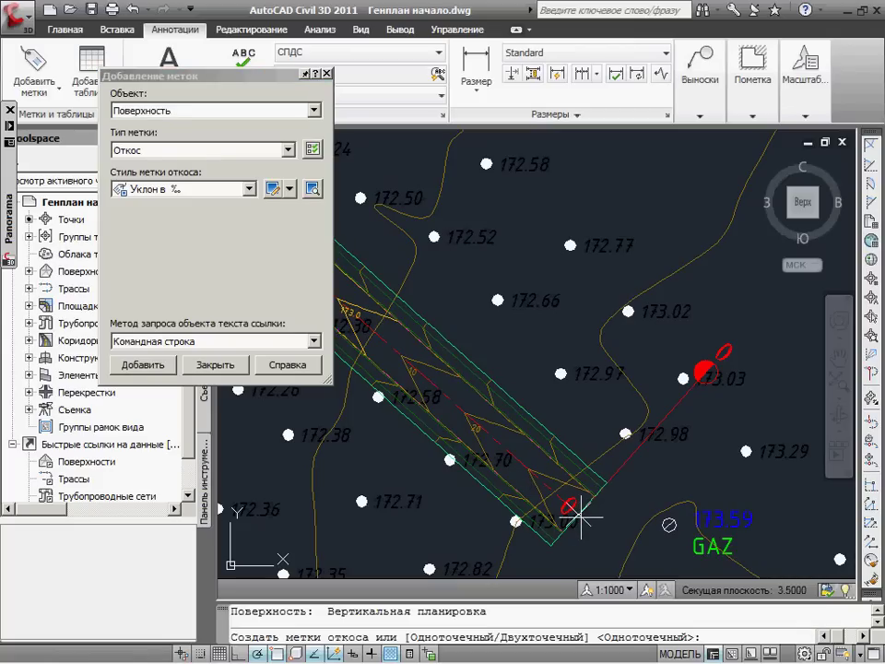
Limit object snap to Node only and choose the two-point slope label option
key(F3)
key(F3)
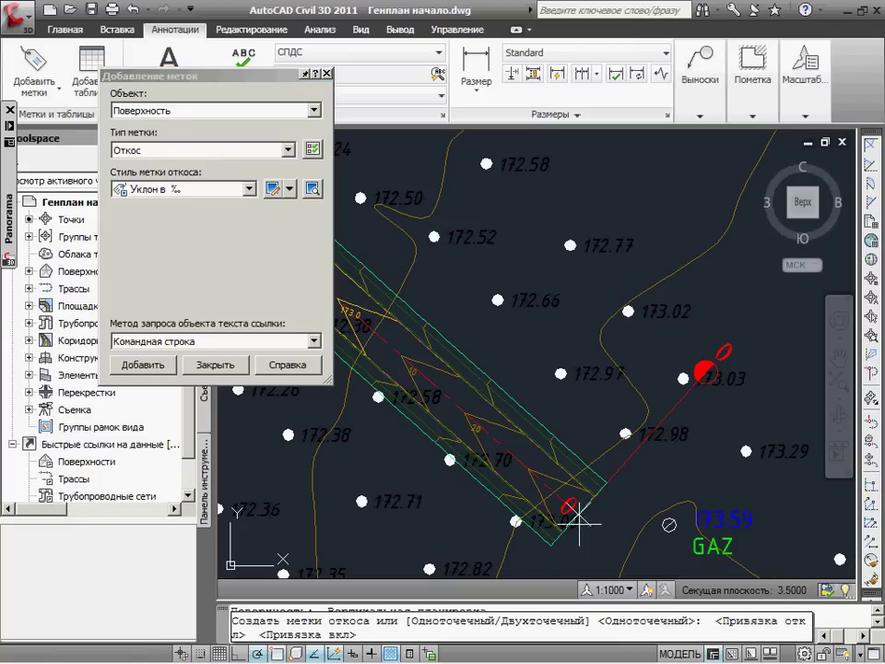
right_click(277, 651)
click(346, 622)
click(694, 260)
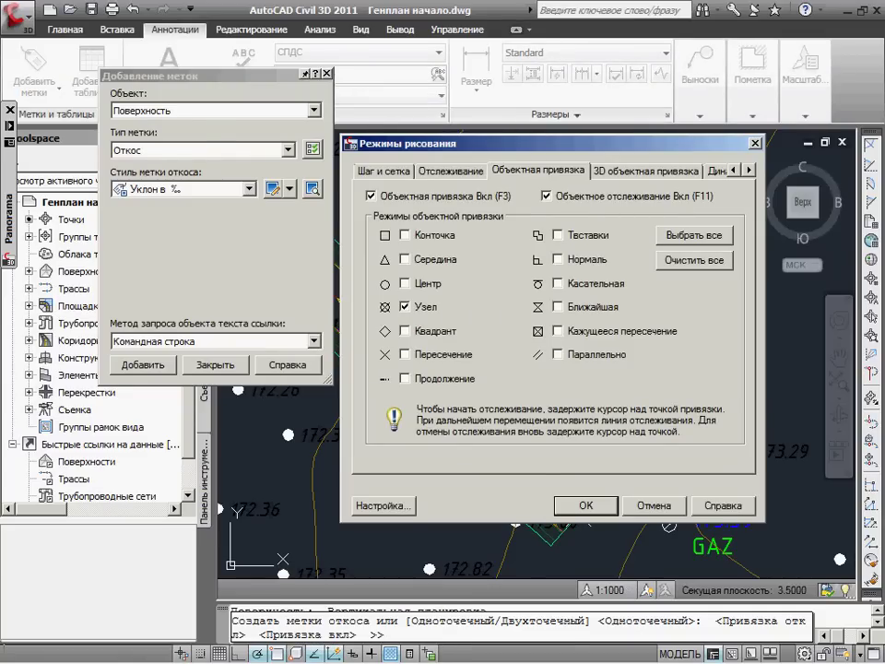
click(582, 505)
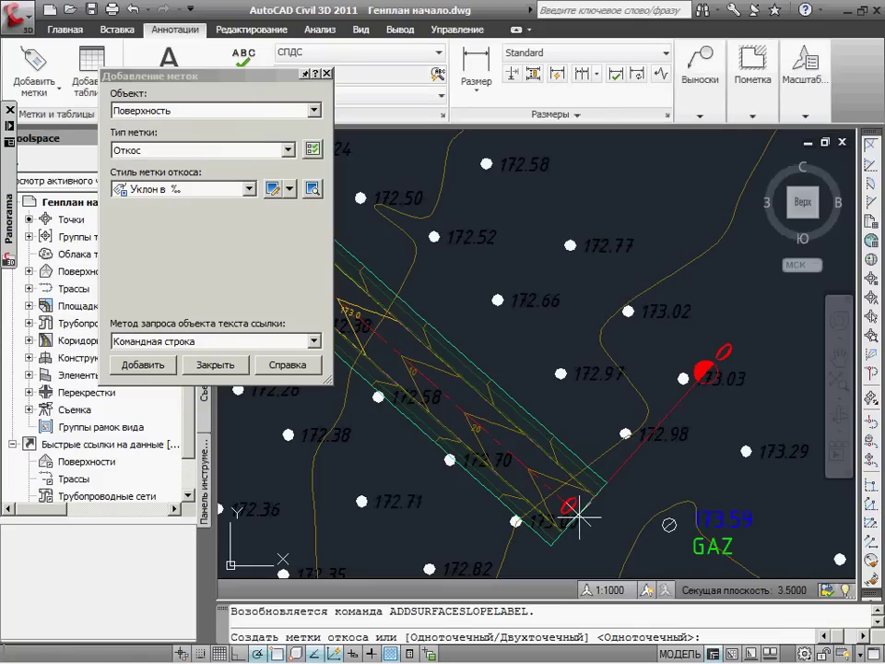
key(F3)
key(F3)
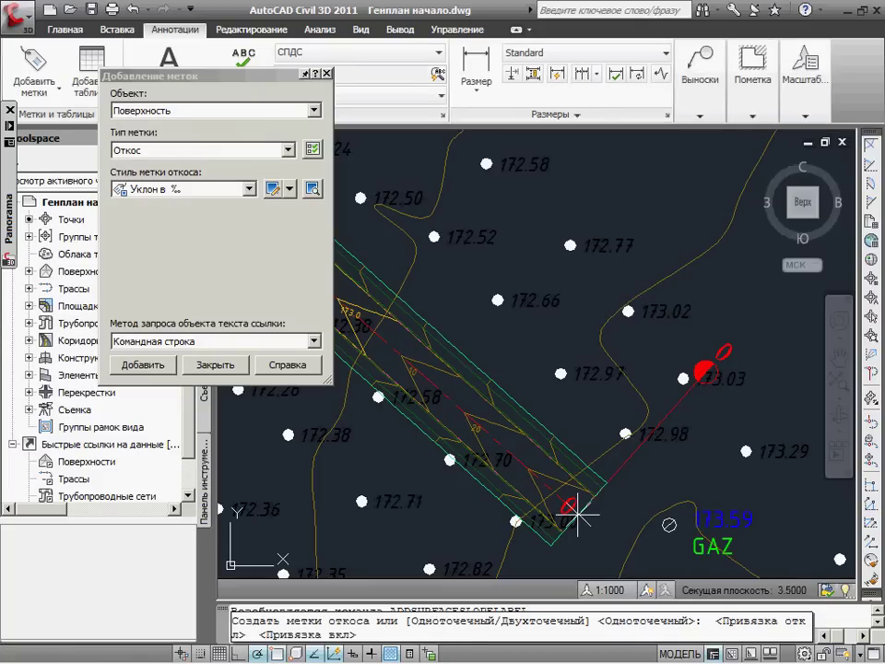
key(F3)
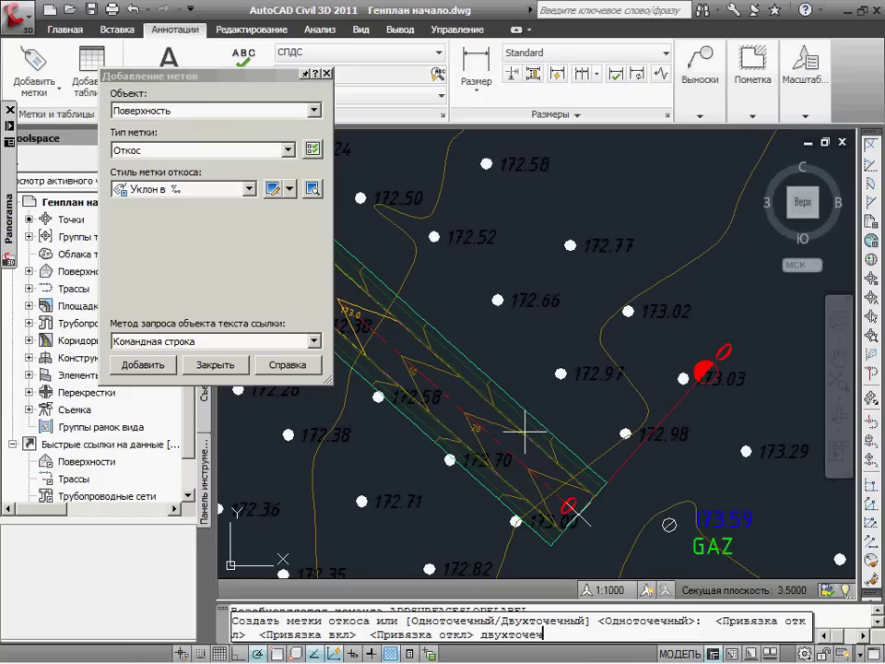
key(Return)
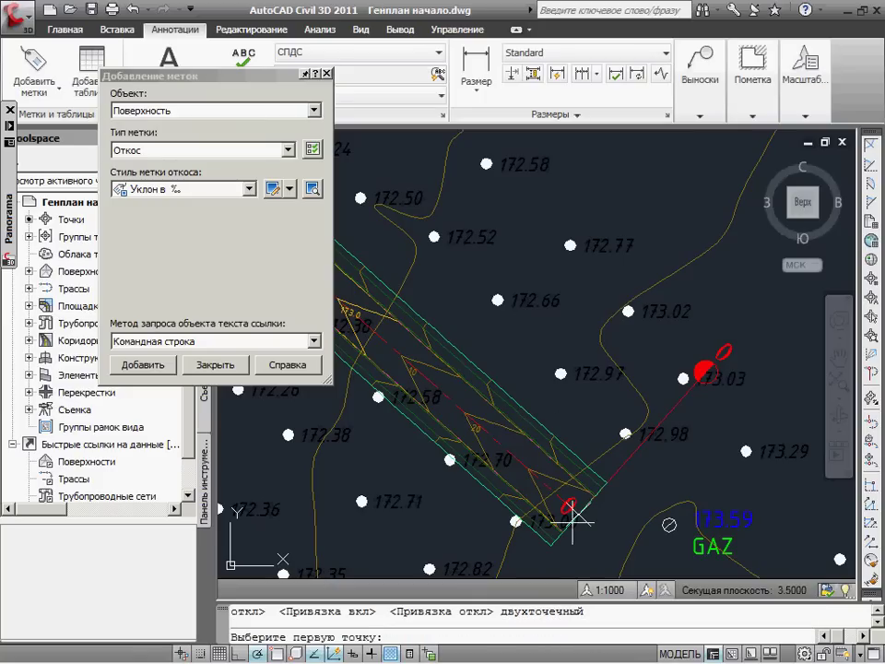
Place a two-point -8% slope label along the corridor near point 172.25
key(F3)
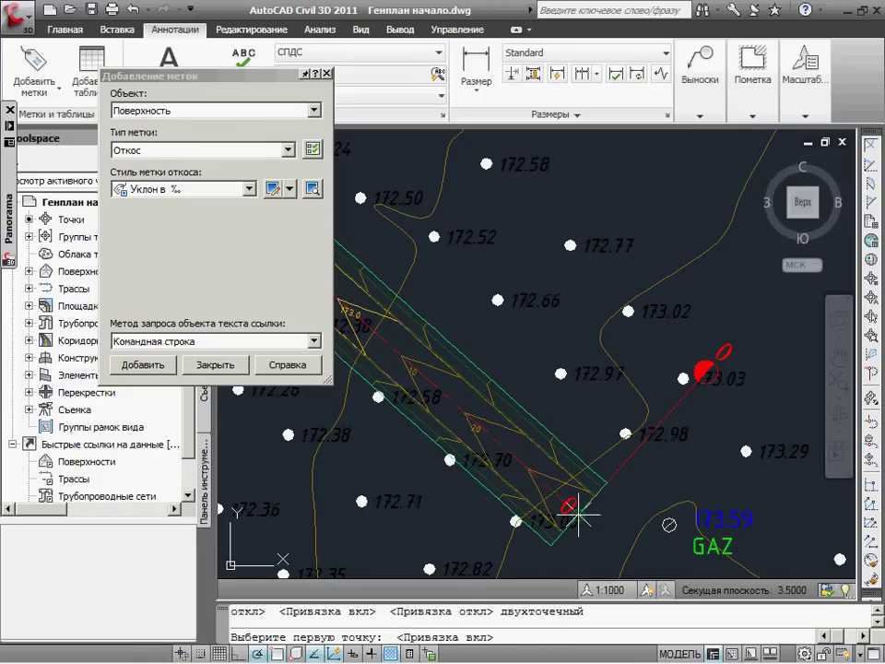
click(573, 510)
scroll(572, 510, down, 2)
scroll(553, 414, up, 1)
scroll(534, 376, up, 1)
scroll(530, 378, up, 3)
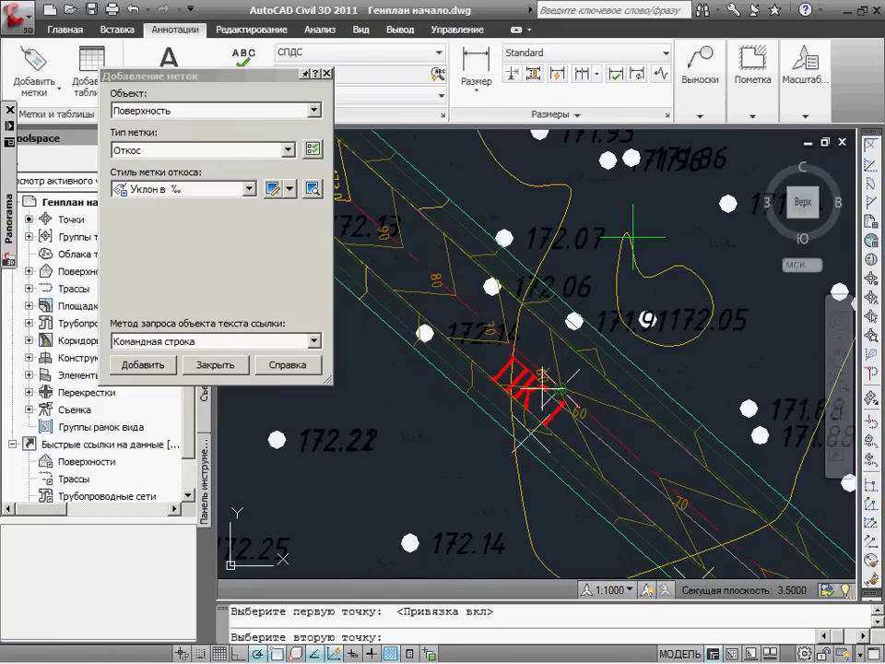
click(627, 421)
middle_drag(627, 421, 488, 277)
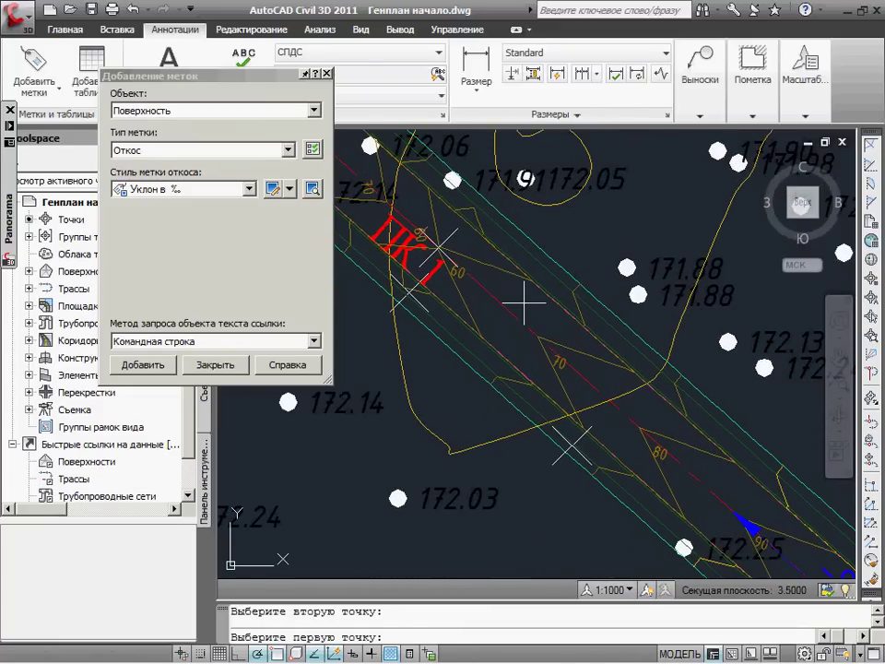
key(Escape)
Close the Add Labels window and clear the pending prompt
middle_drag(557, 296, 396, 139)
scroll(719, 295, up, 1)
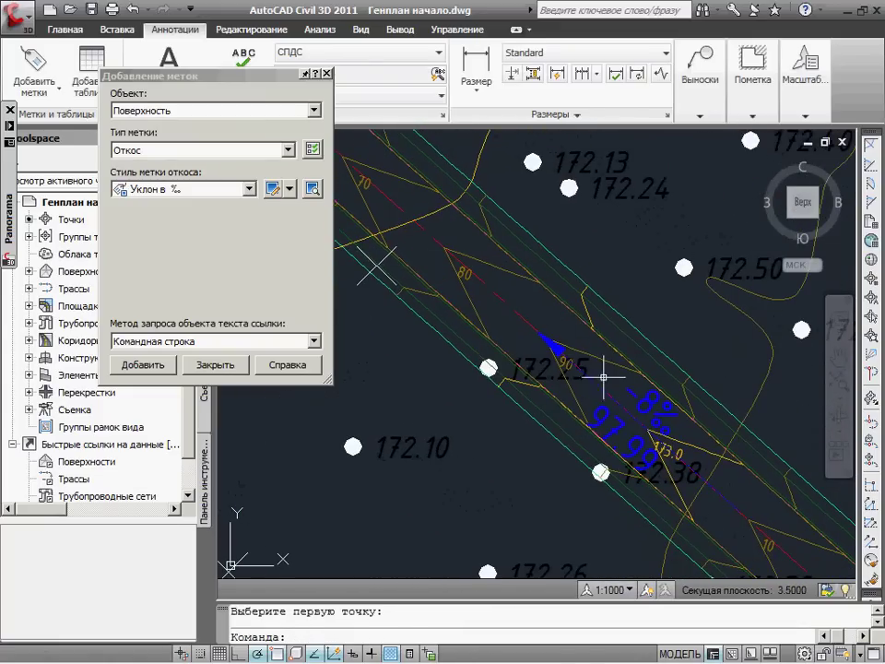
scroll(584, 402, down, 3)
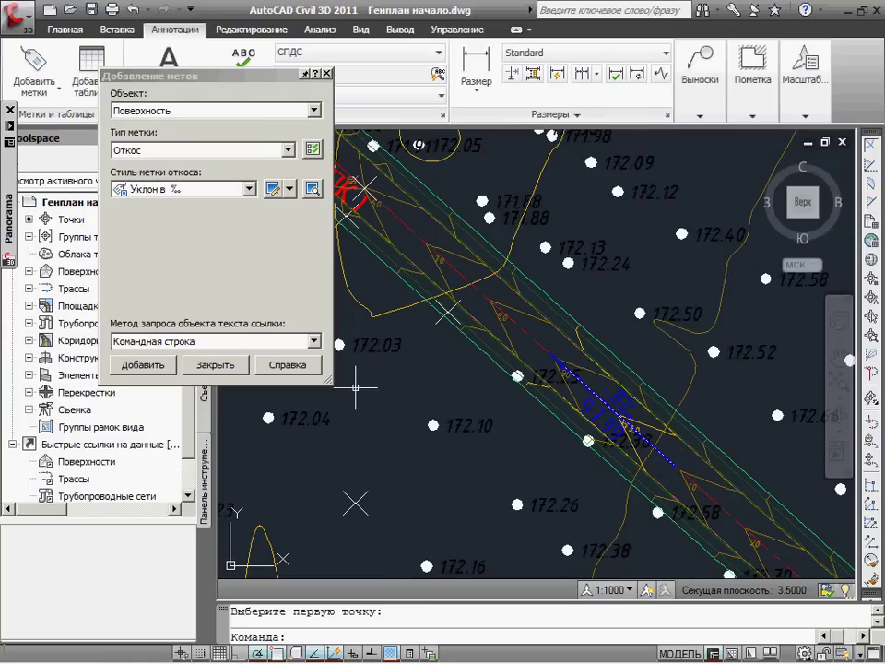
click(227, 364)
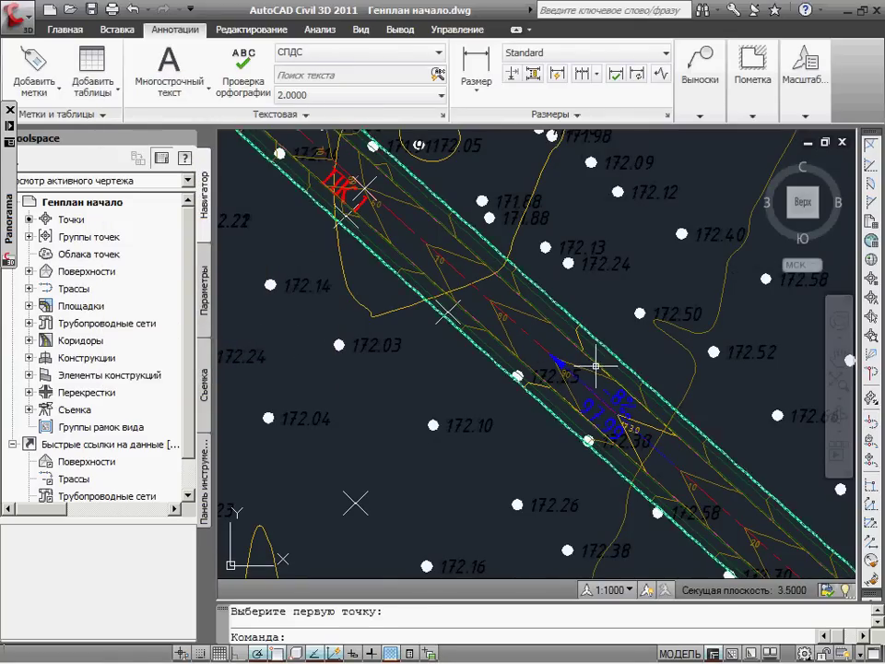
key(Escape)
middle_drag(550, 335, 440, 290)
Create offset alignments from the main alignment: 3.75 m left, 3.50 m right
click(624, 464)
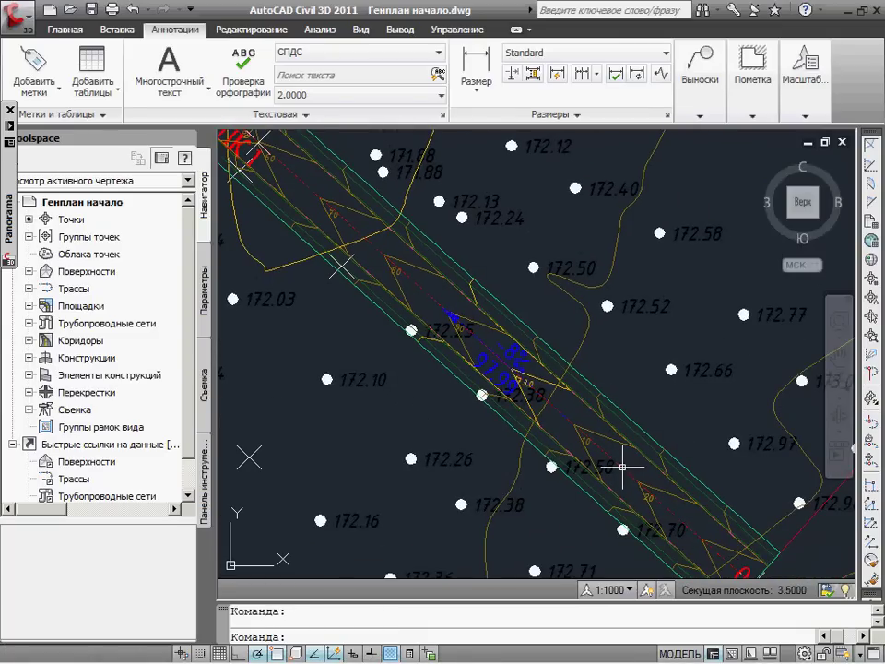
click(781, 94)
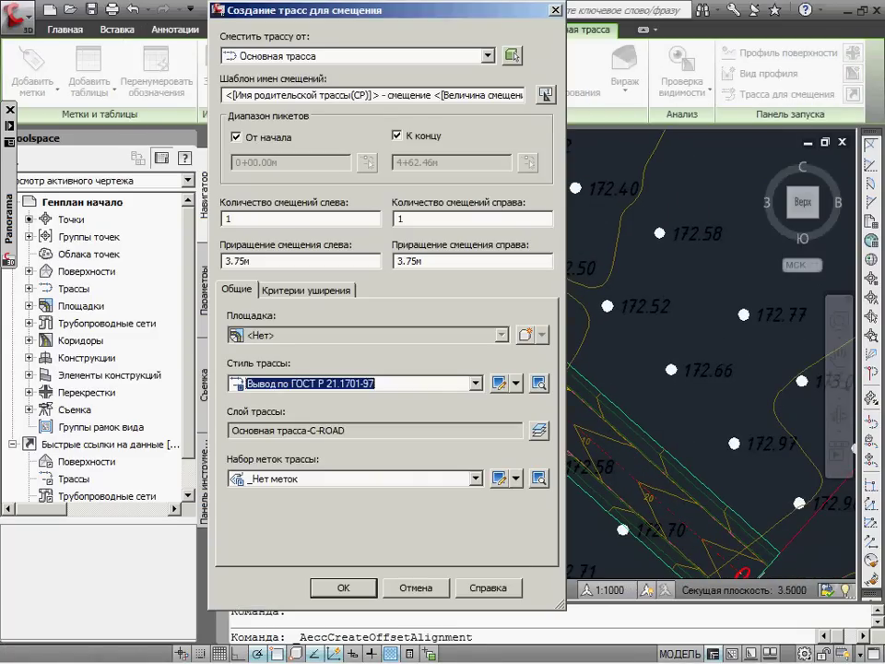
click(251, 261)
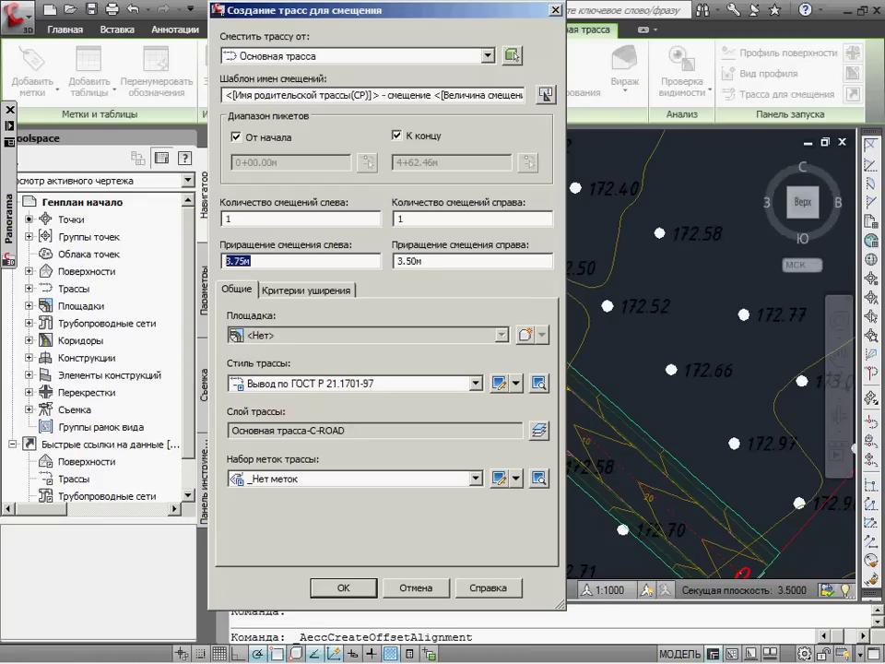
key(shift+Tab)
key(Return)
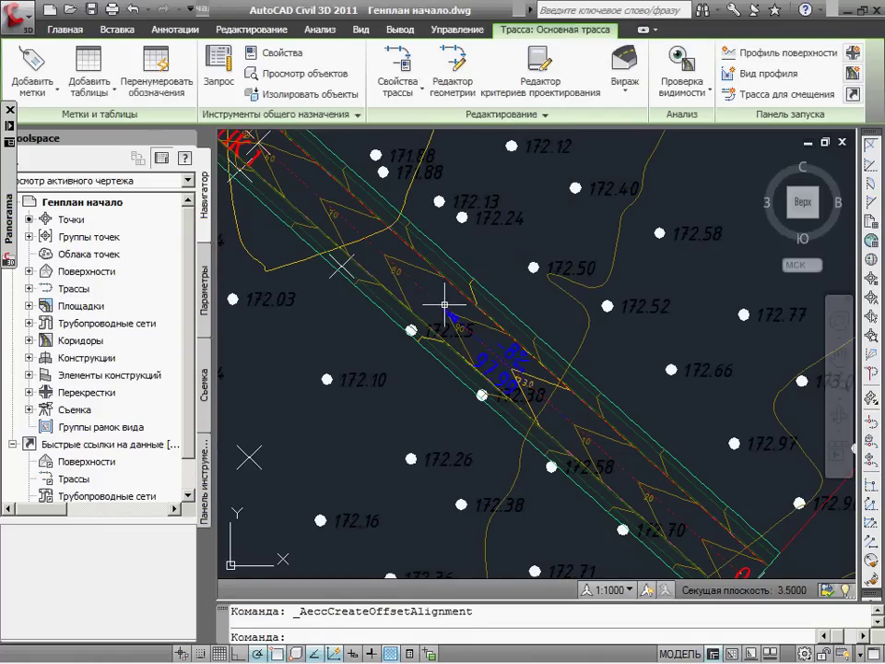
Clear the selection and select the 3.50 m right offset alignment
middle_drag(396, 214, 452, 351)
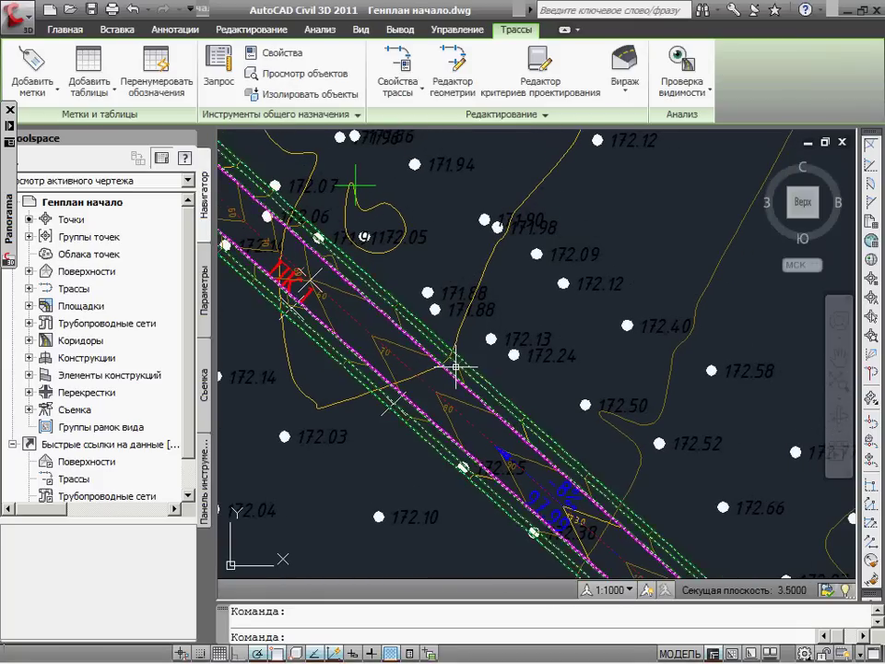
key(Escape)
scroll(456, 379, up, 2)
scroll(456, 382, up, 1)
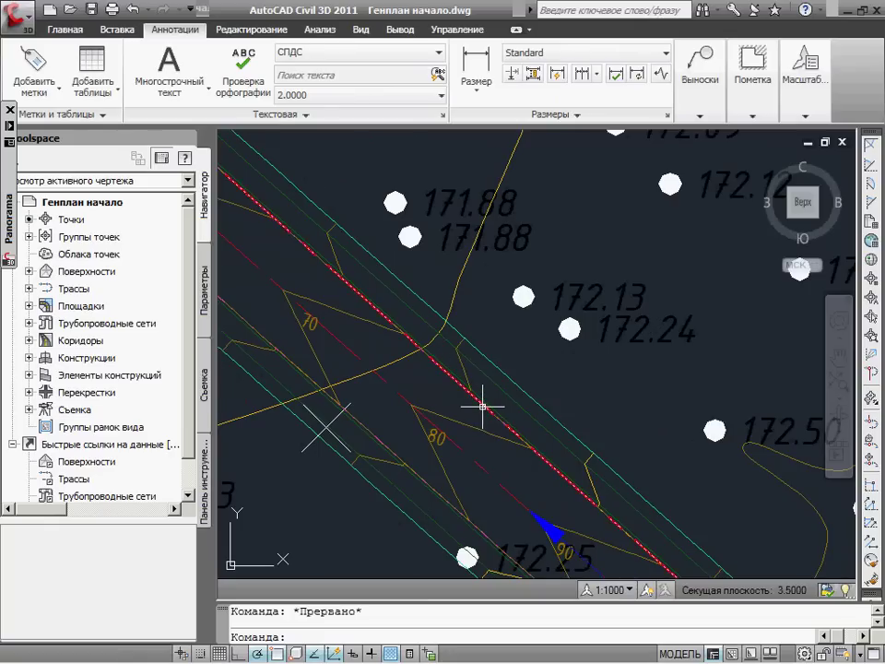
key(Escape)
click(482, 406)
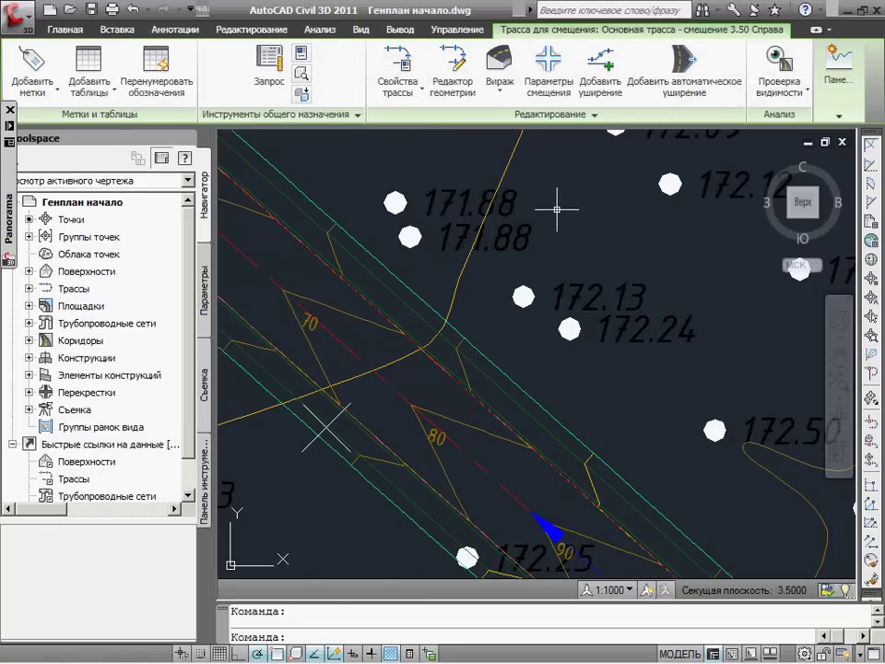
scroll(502, 304, down, 2)
scroll(507, 291, down, 1)
middle_drag(507, 290, 484, 322)
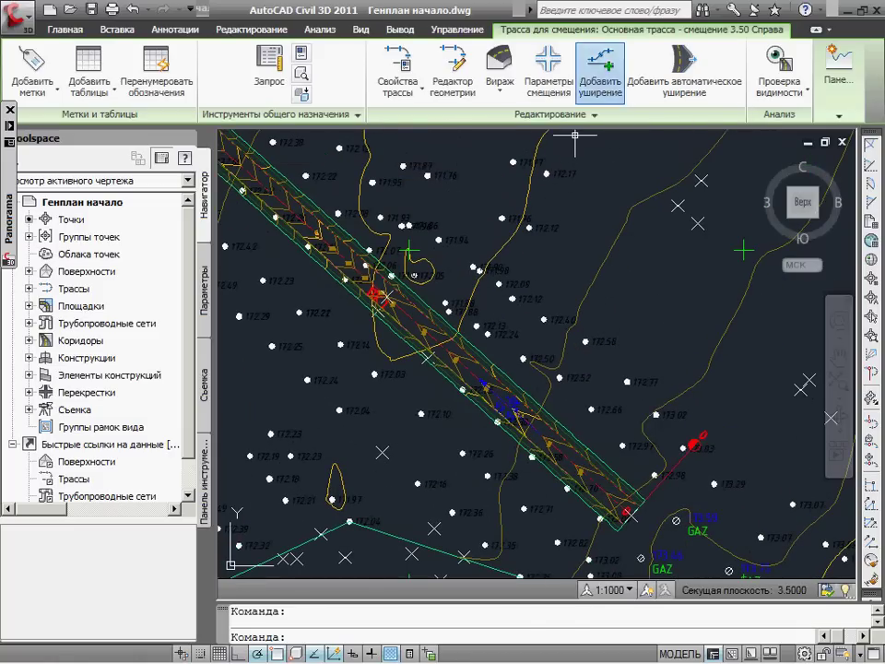
Add a widening as a new alignment from station 100 to 150 with 6 m offset
click(600, 78)
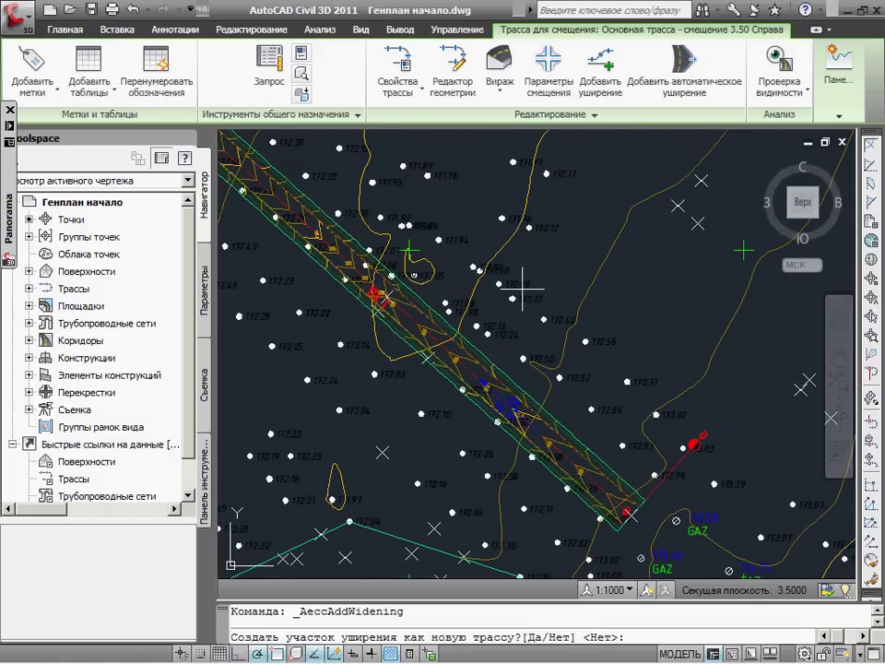
text(да)
key(Return)
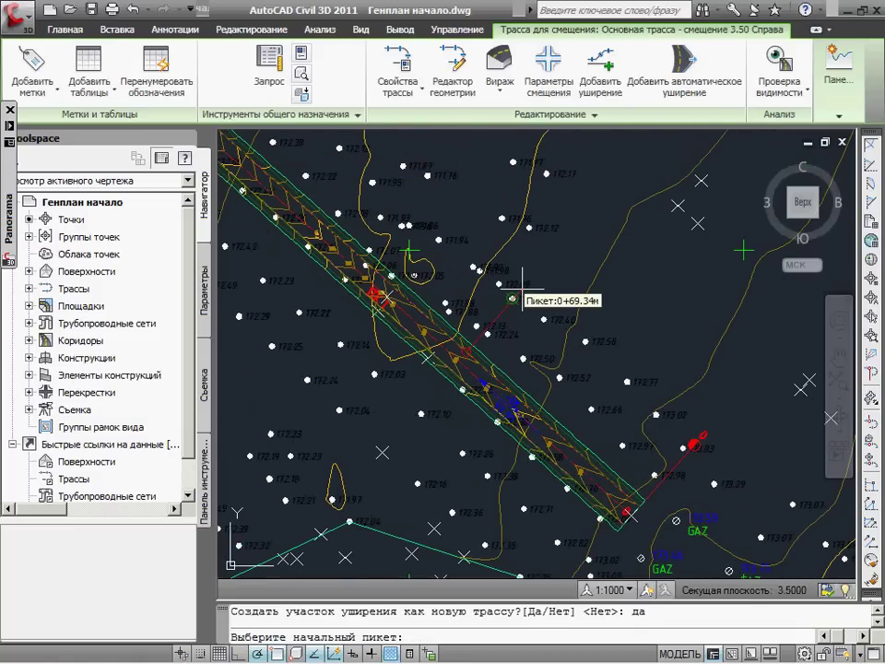
text(100)
key(Return)
text(150)
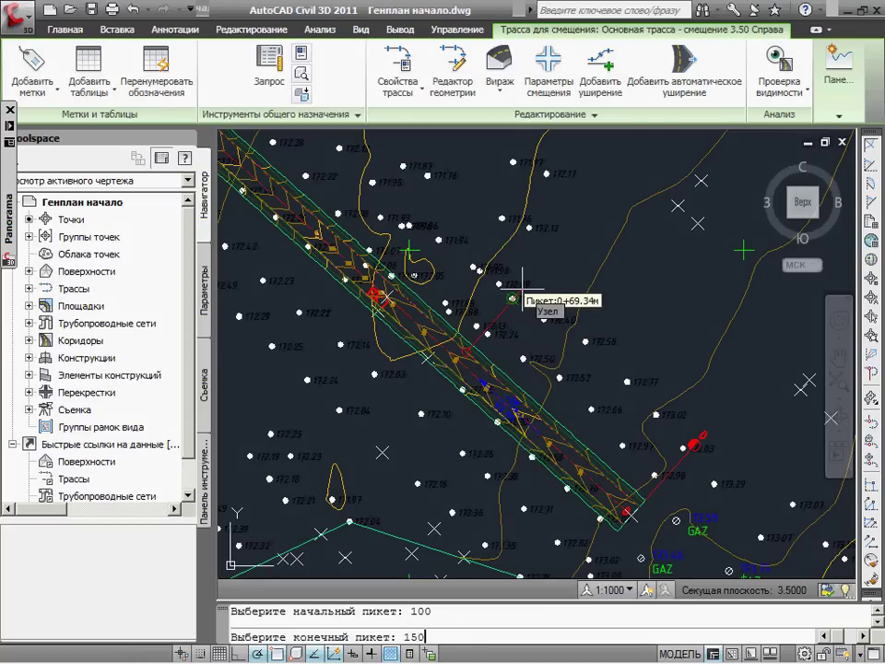
key(Return)
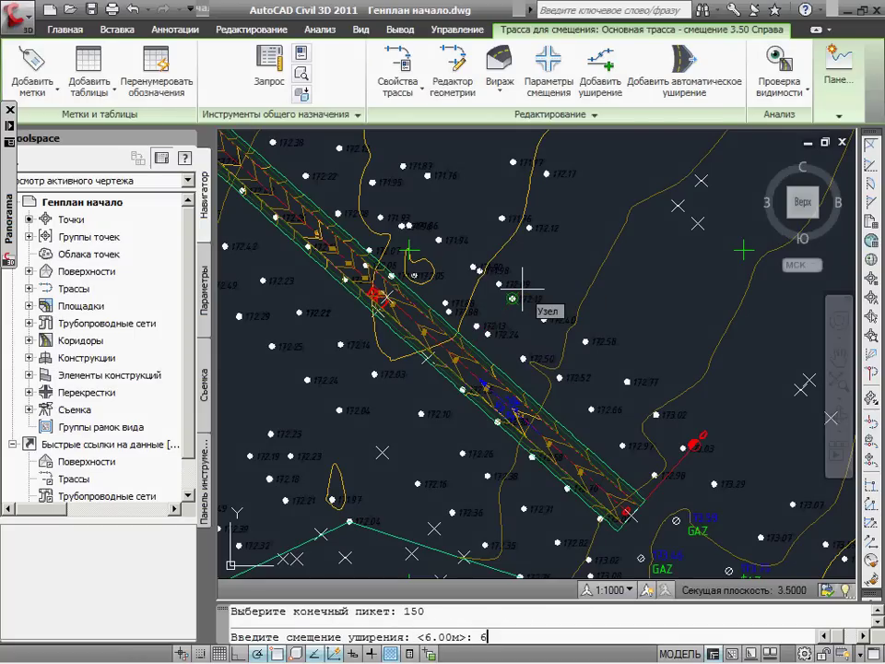
key(Return)
key(Return)
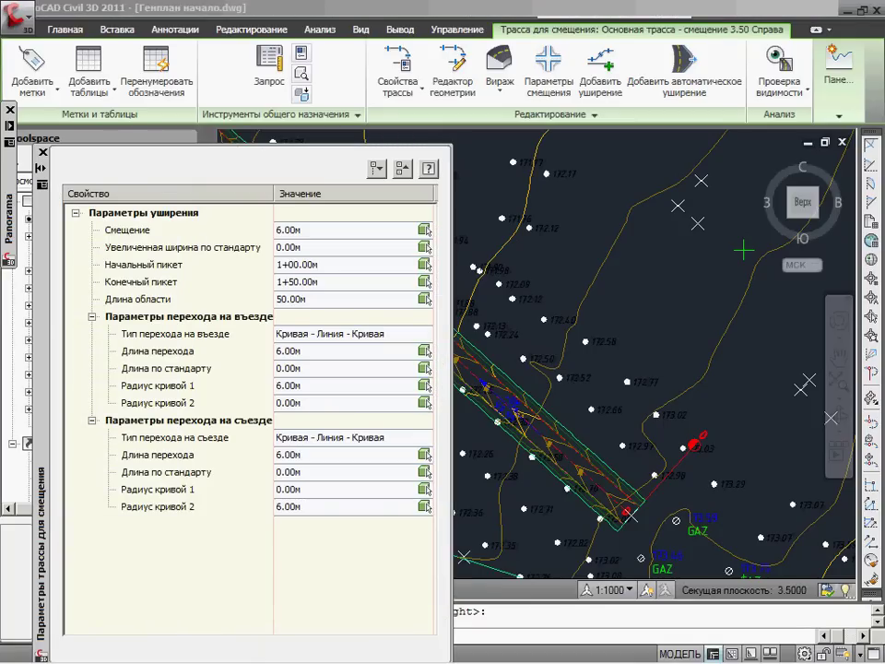
middle_drag(572, 257, 678, 375)
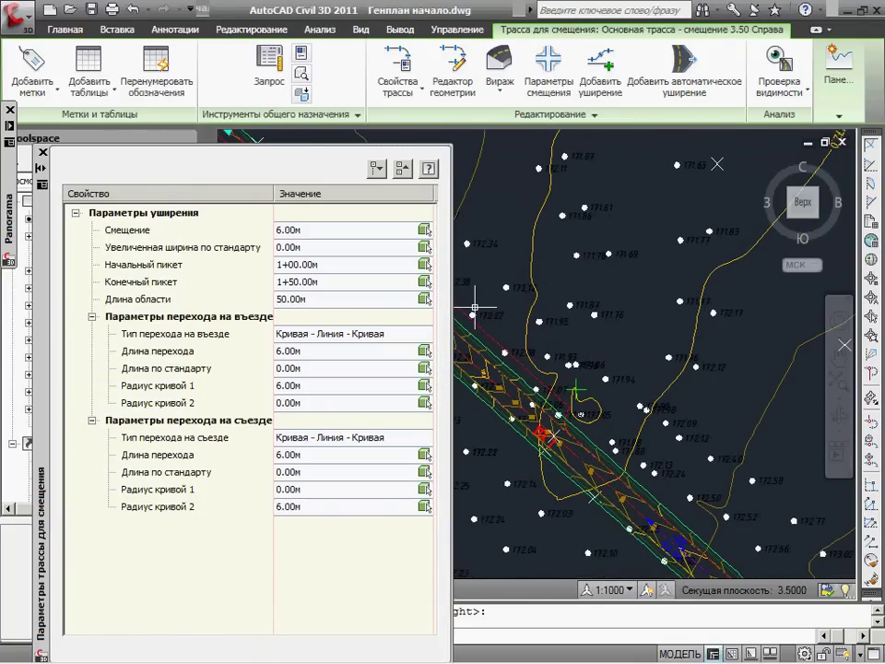
scroll(485, 343, up, 3)
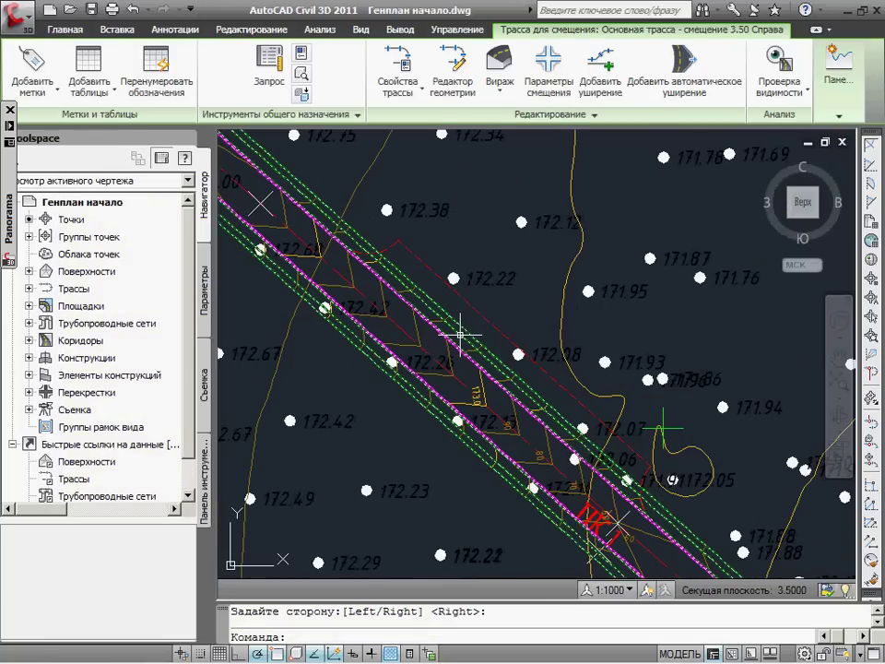
Apply the widening on the right side, then split the corridor region at station 0+95.23
click(460, 334)
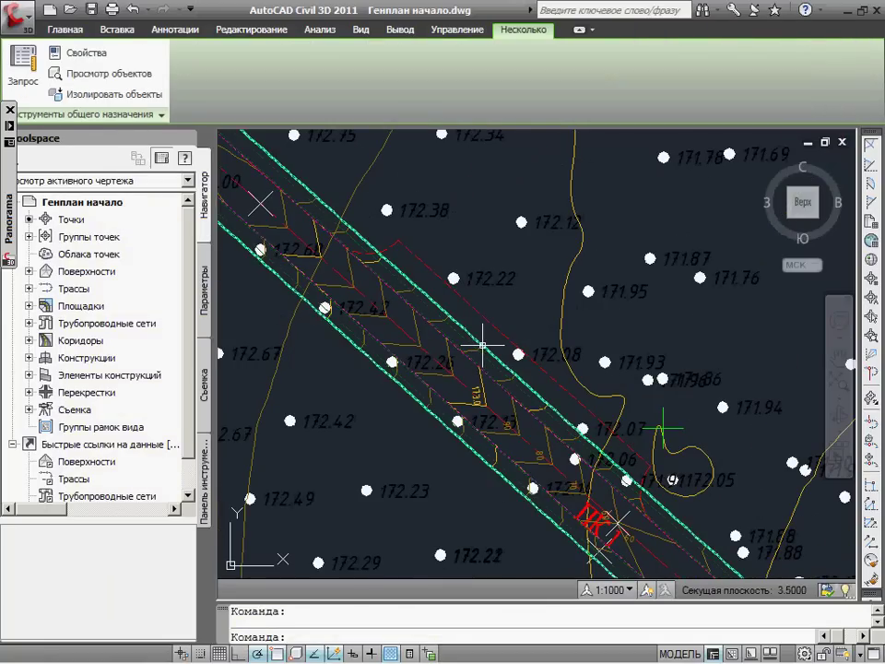
key(Escape)
click(457, 327)
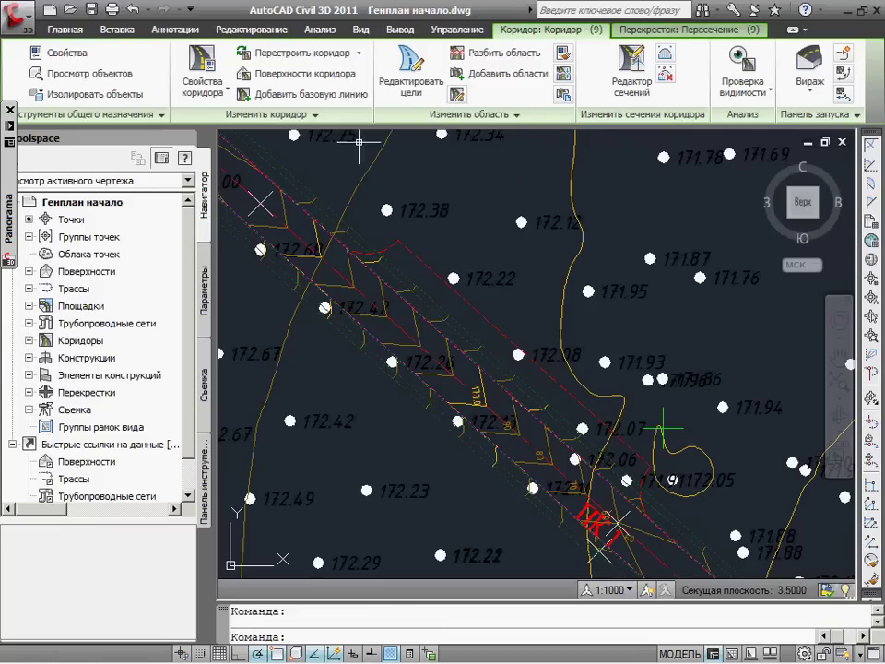
click(460, 53)
click(518, 438)
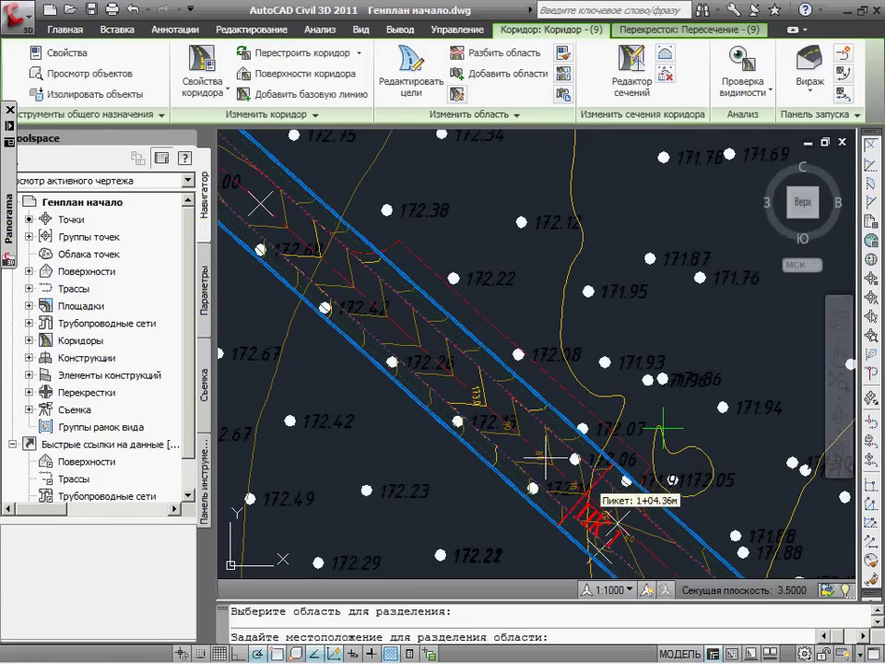
middle_drag(533, 468, 402, 356)
scroll(421, 373, up, 3)
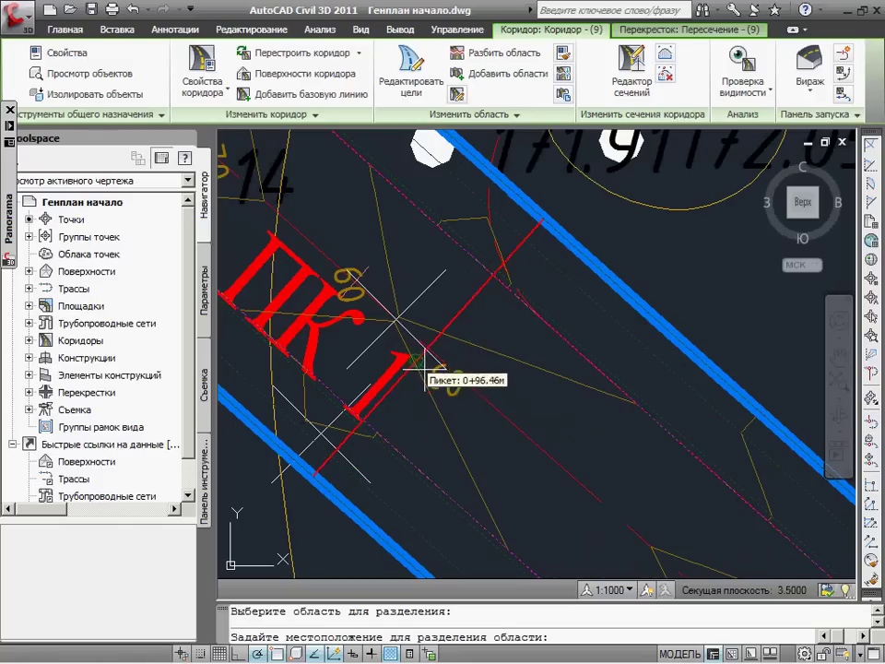
click(398, 319)
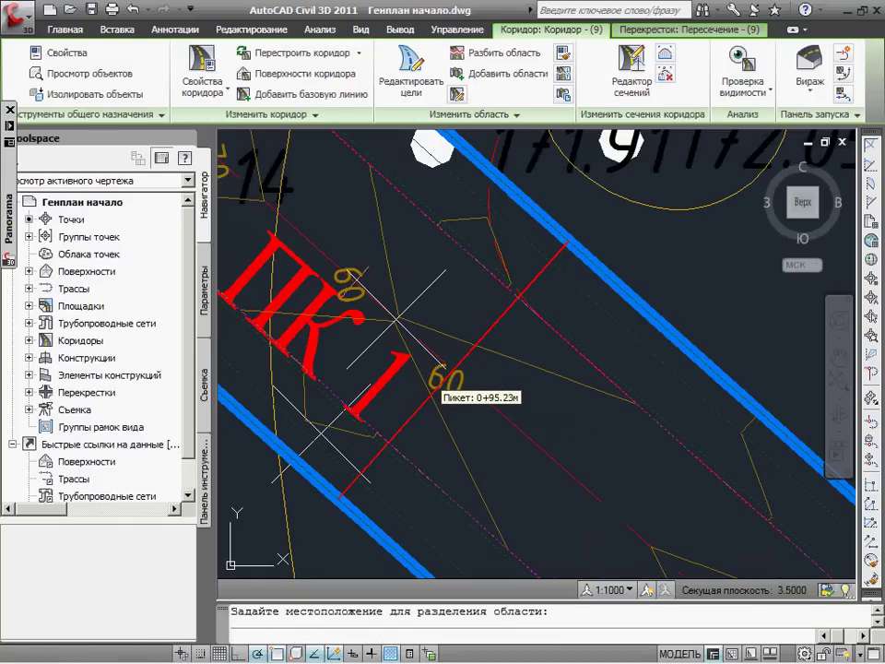
Split the corridor region again at station 1+54.36 and end the command
scroll(398, 318, down, 5)
middle_drag(450, 187, 600, 414)
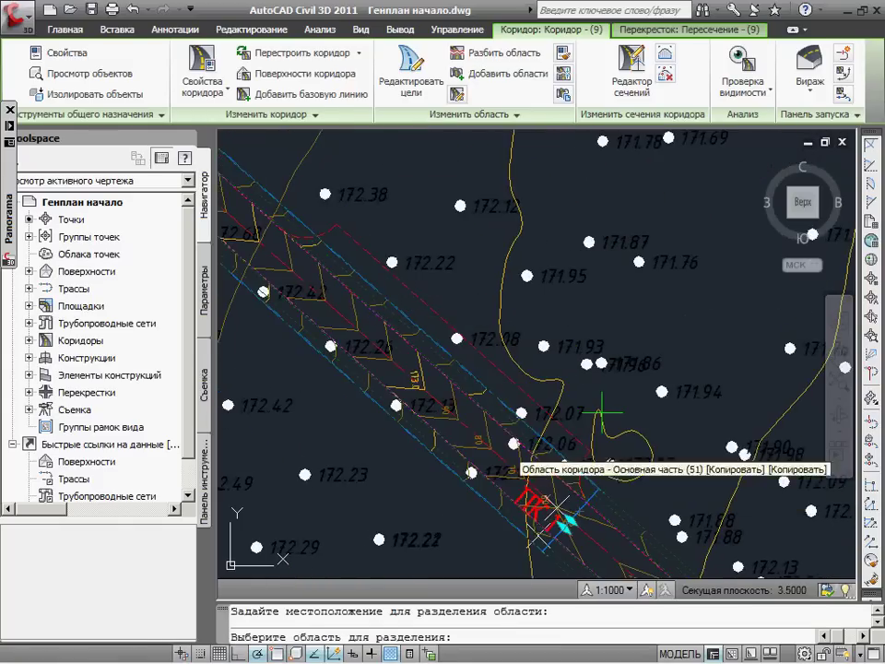
click(600, 414)
scroll(267, 248, up, 5)
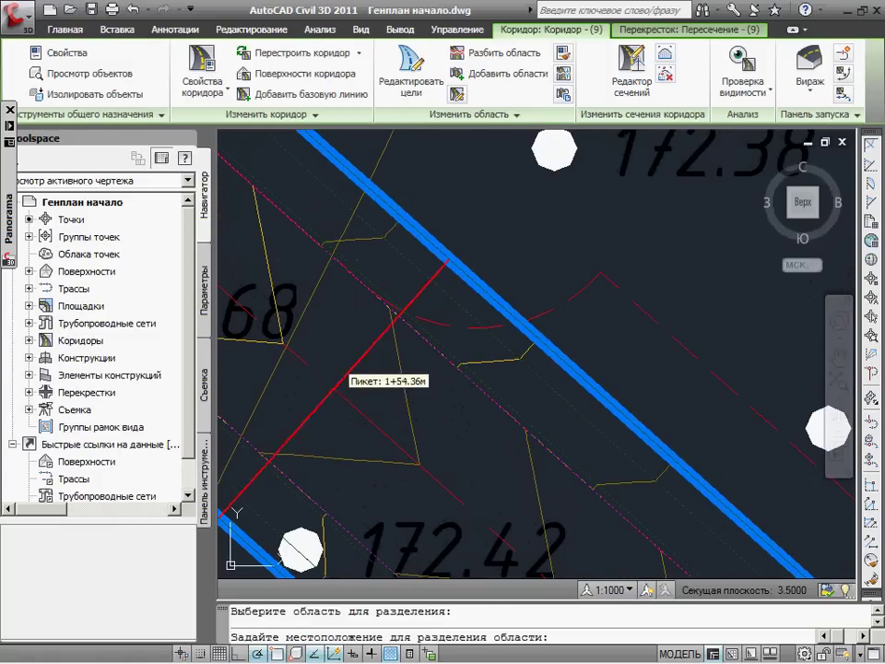
click(322, 355)
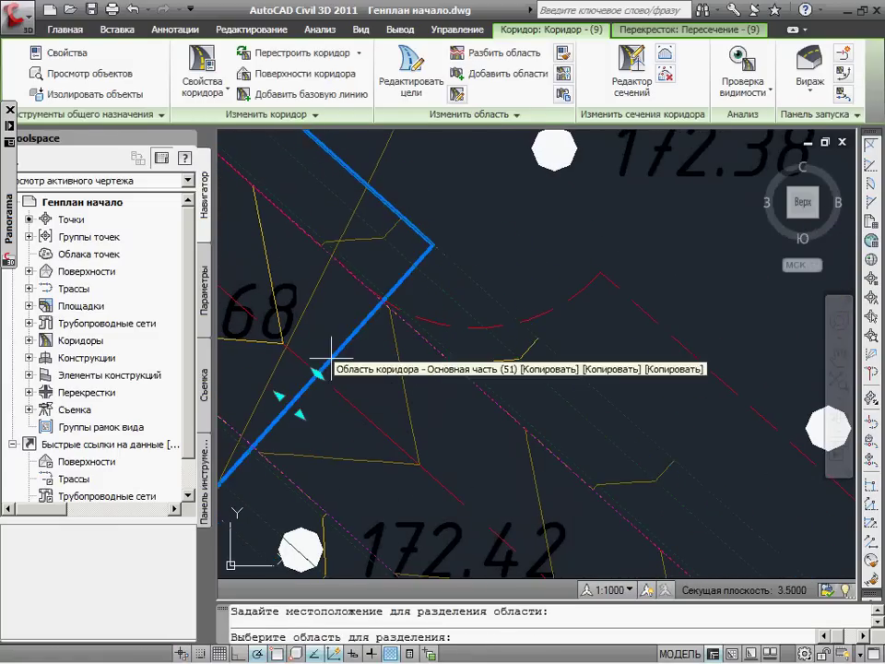
click(462, 391)
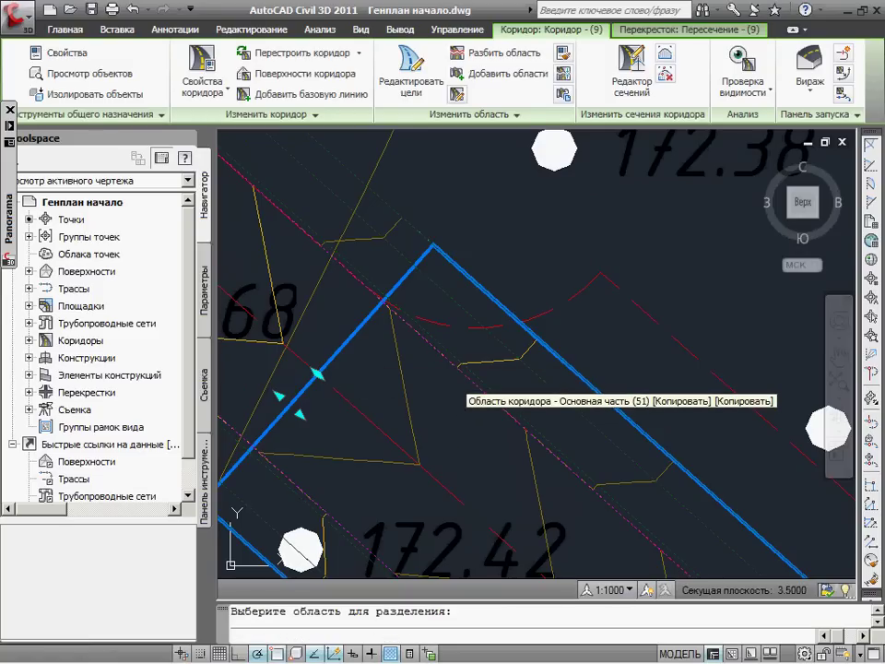
scroll(257, 277, down, 4)
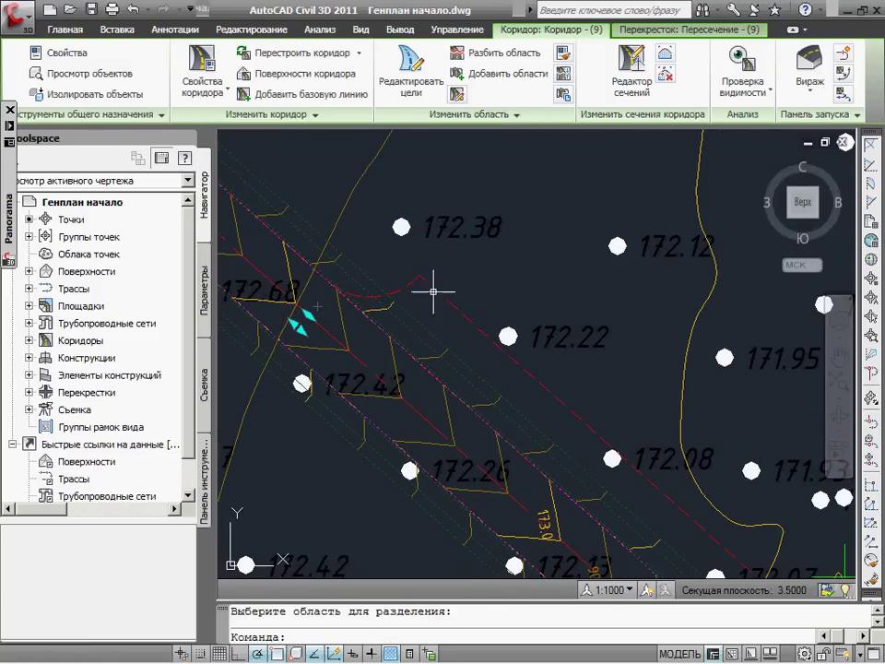
key(Escape)
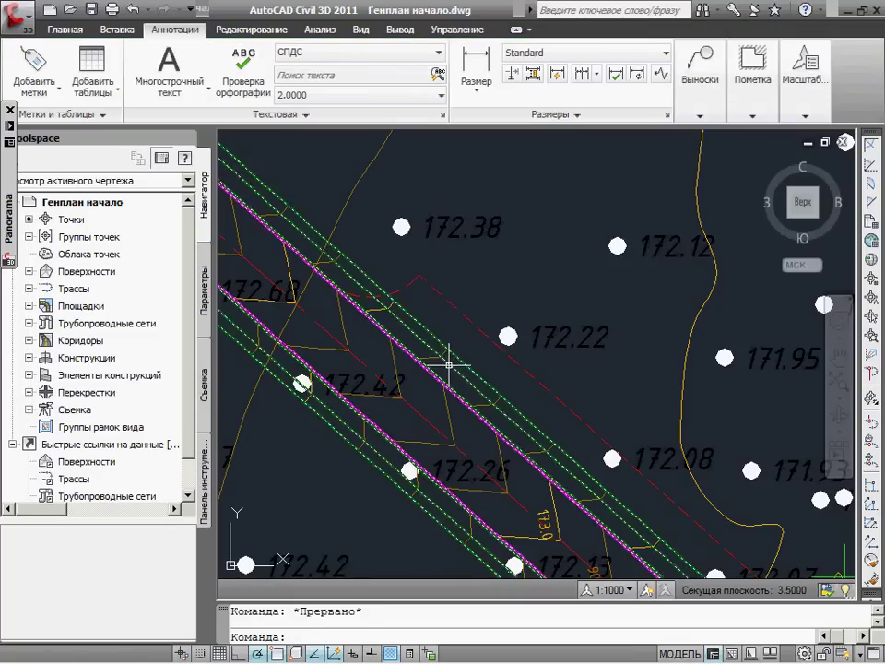
In Corridor Properties, expand the main baseline and select the 0+95.23–1+55.15 region
click(448, 365)
click(202, 79)
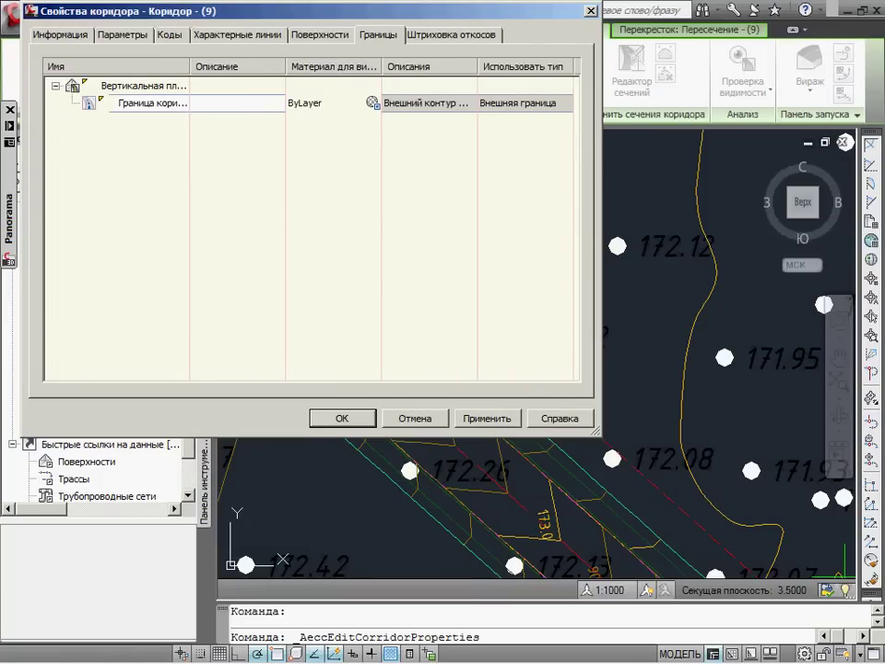
click(121, 34)
click(55, 113)
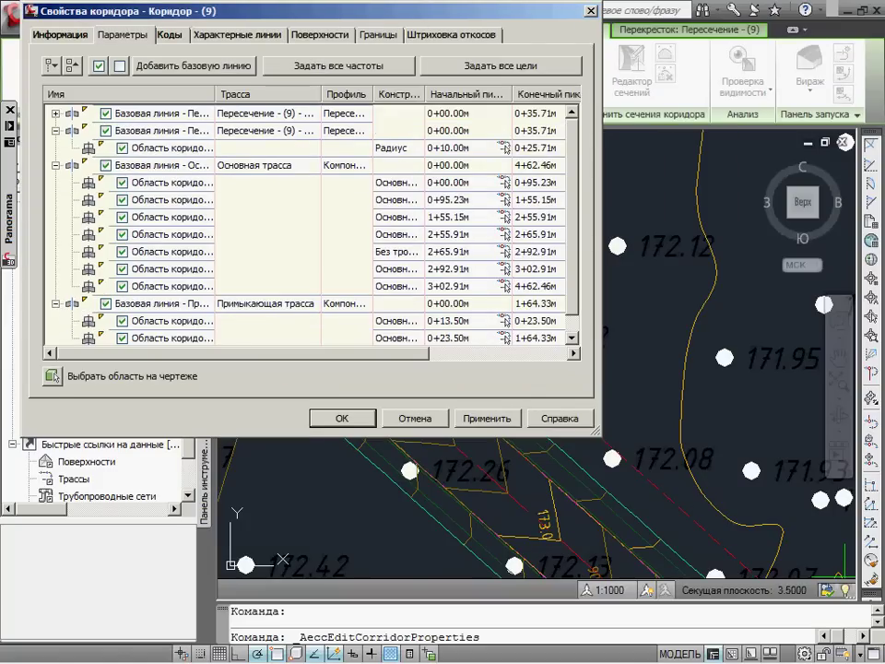
click(55, 130)
click(55, 147)
click(55, 147)
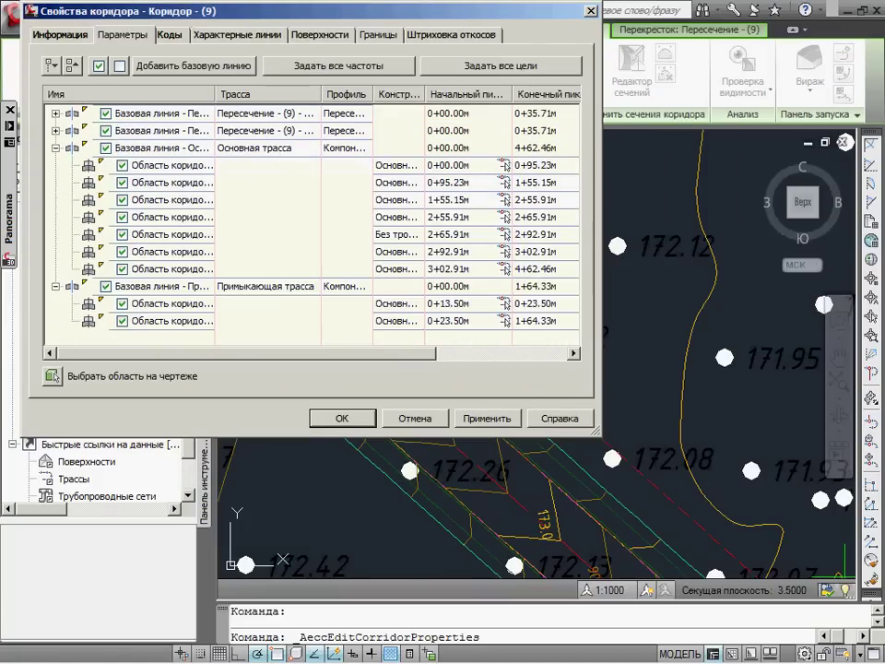
click(506, 182)
mouse_move(277, 11)
mouse_down()
mouse_move(138, 11)
mouse_move(176, 11)
mouse_up()
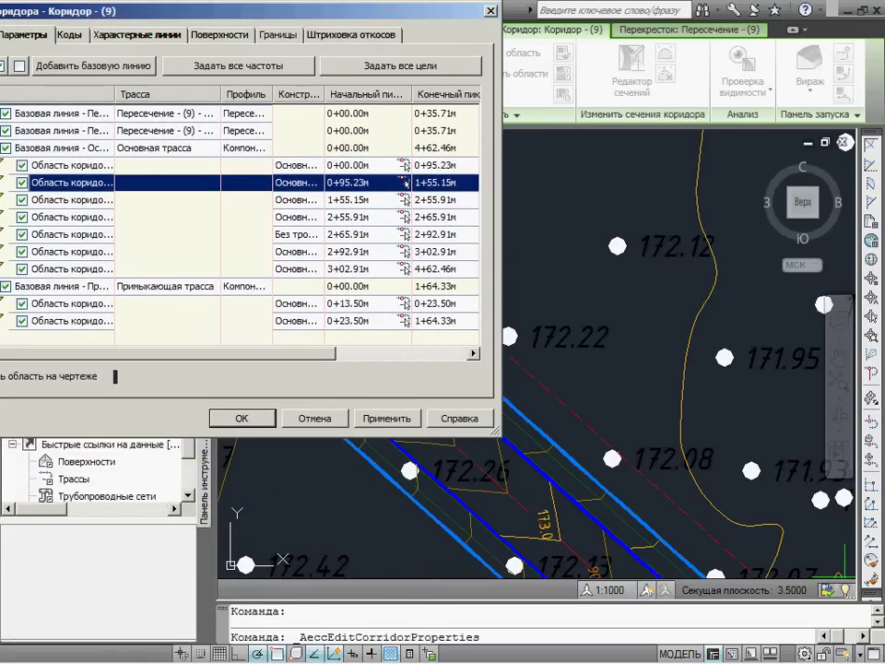
Assign the Парковка assembly to the 0+95.23–1+55.15 region
click(406, 182)
click(393, 234)
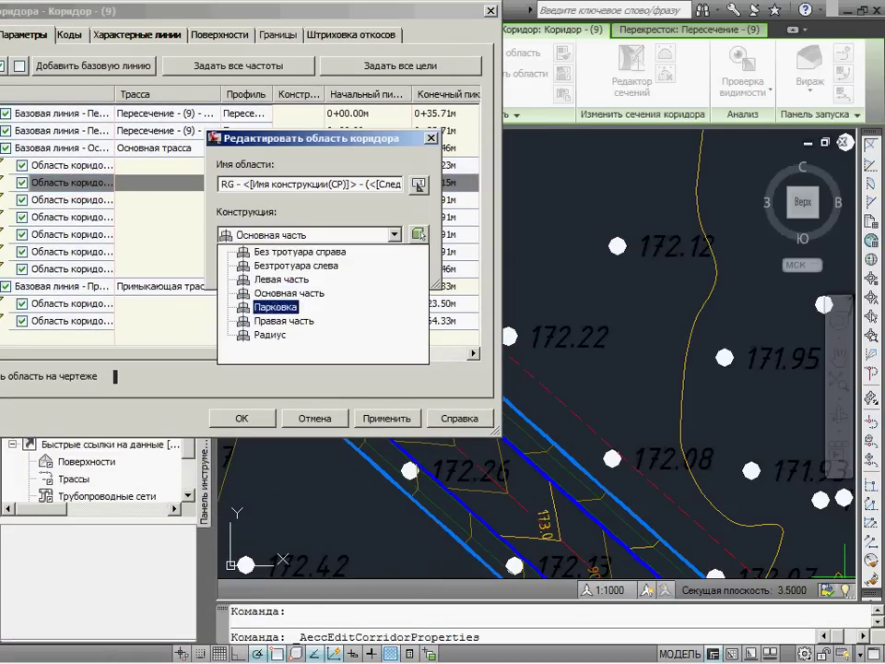
click(282, 307)
click(306, 290)
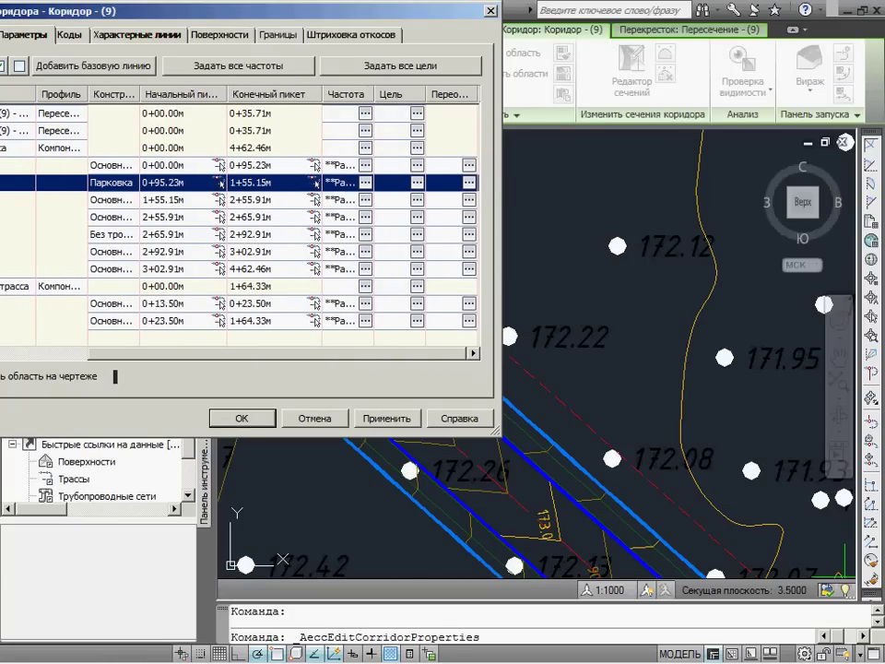
click(417, 182)
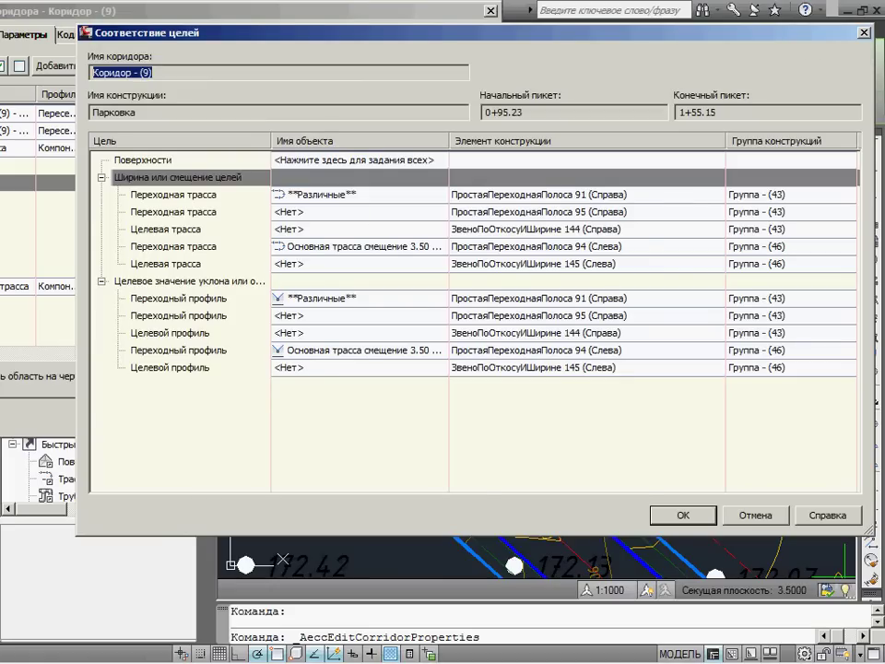
Target the Парковка region's second transition alignment to the 3.50 right offset alignment
click(323, 195)
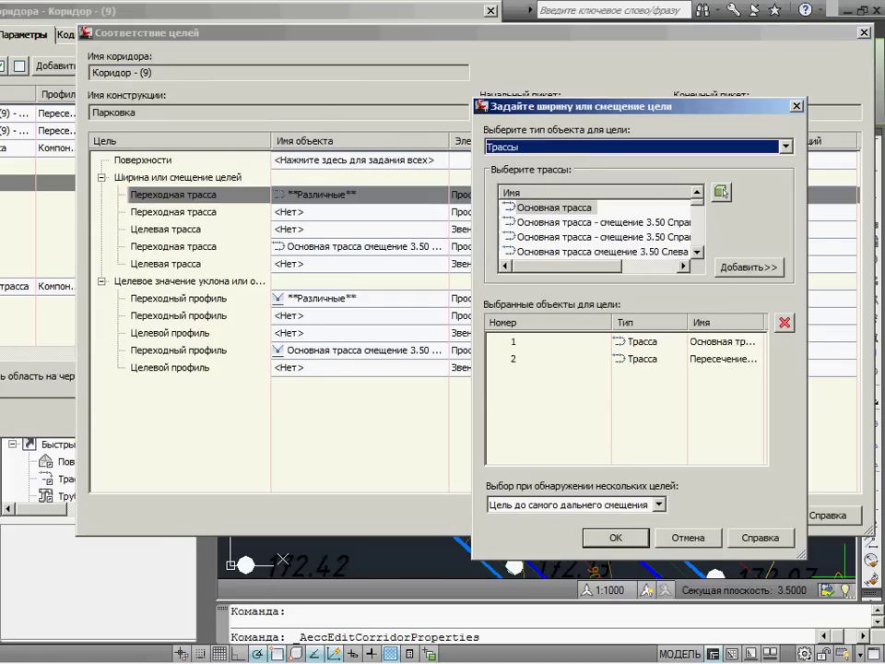
mouse_move(553, 106)
mouse_down()
mouse_move(467, 204)
mouse_move(204, 409)
mouse_move(192, 316)
mouse_move(156, 283)
mouse_up()
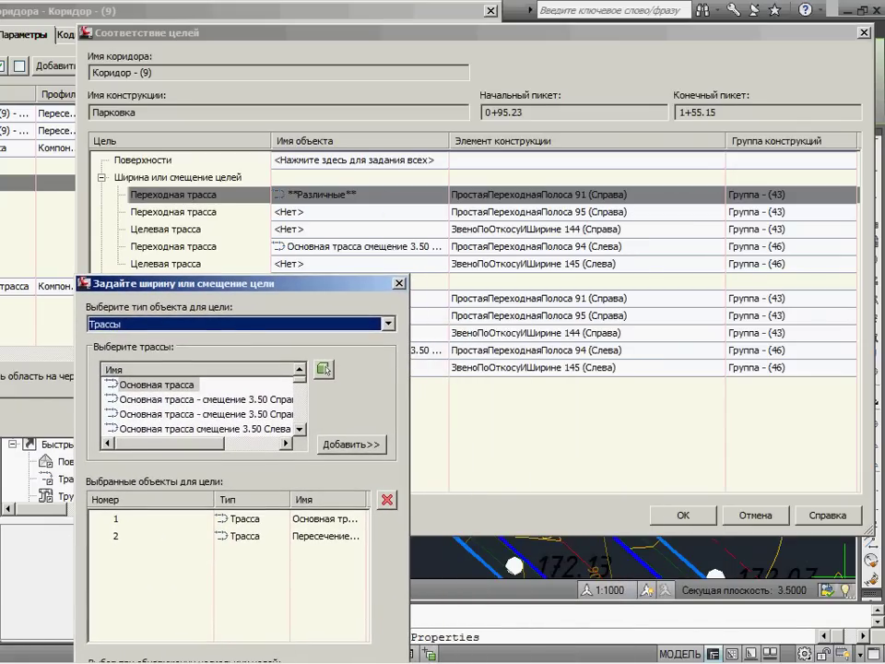
key(Return)
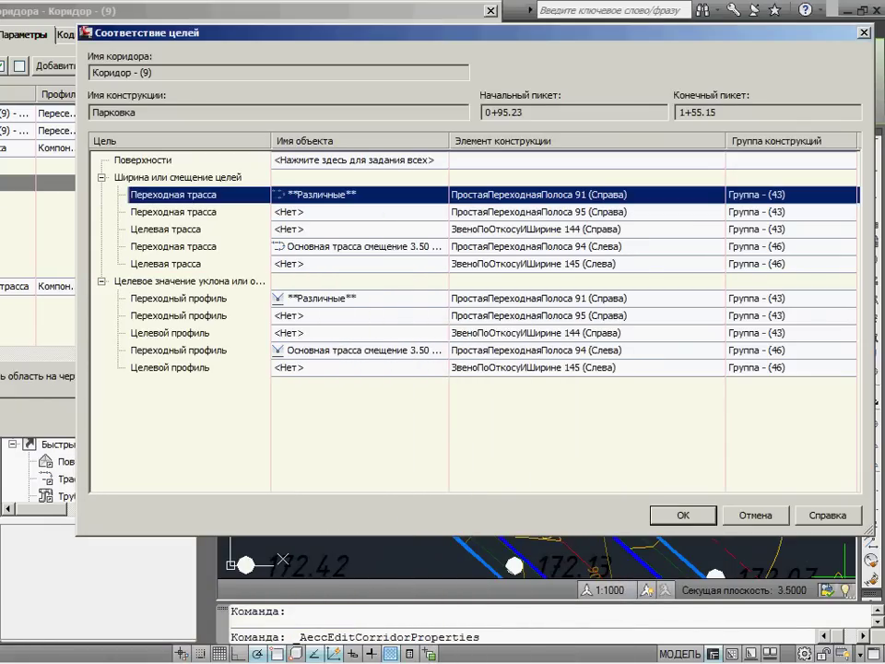
click(285, 211)
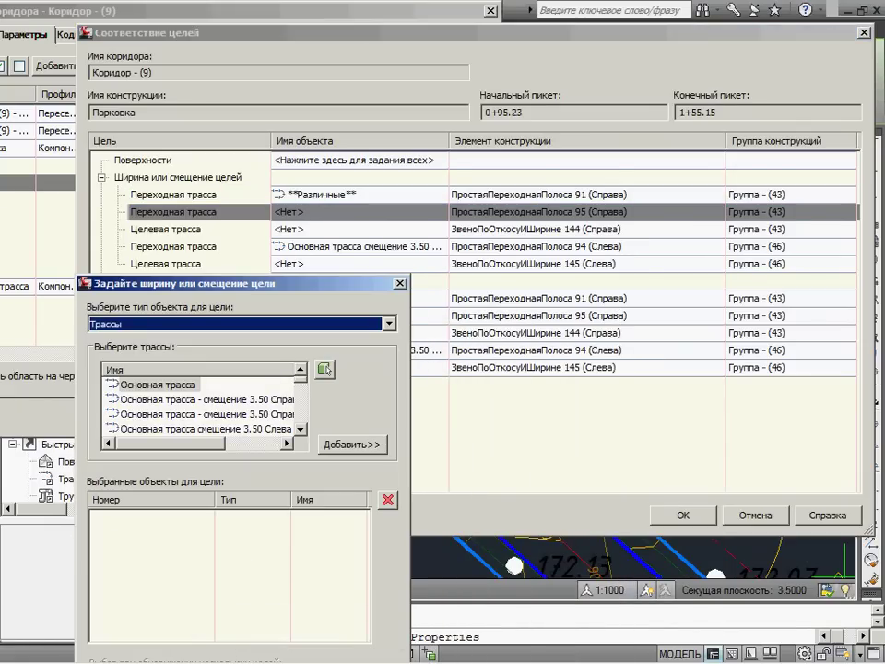
click(325, 370)
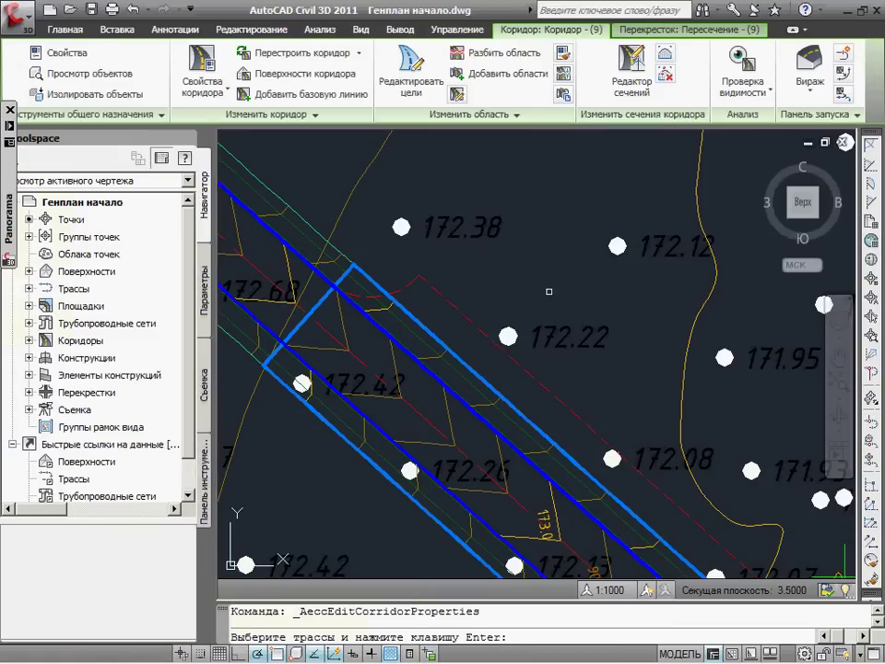
click(493, 330)
key(Return)
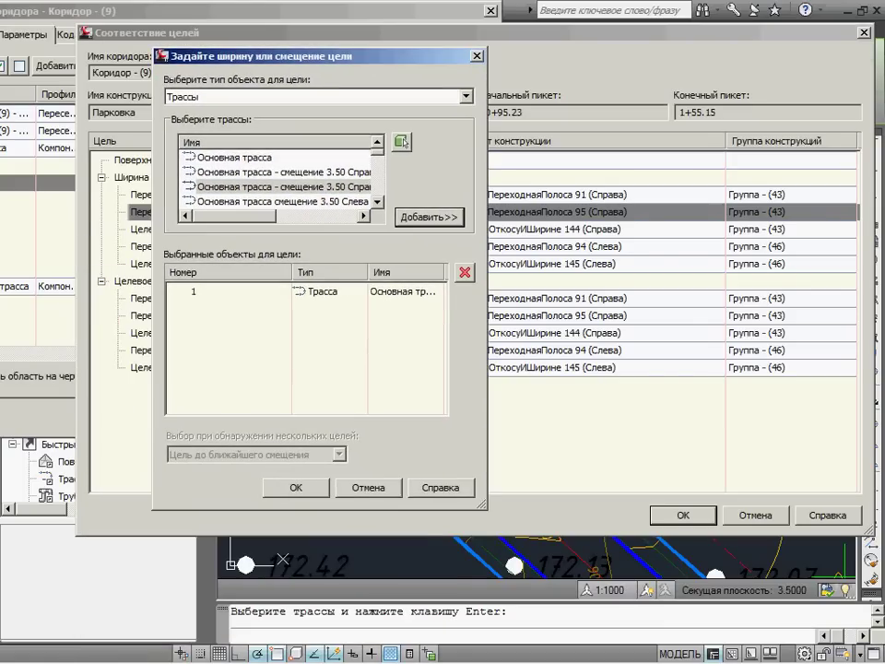
key(Return)
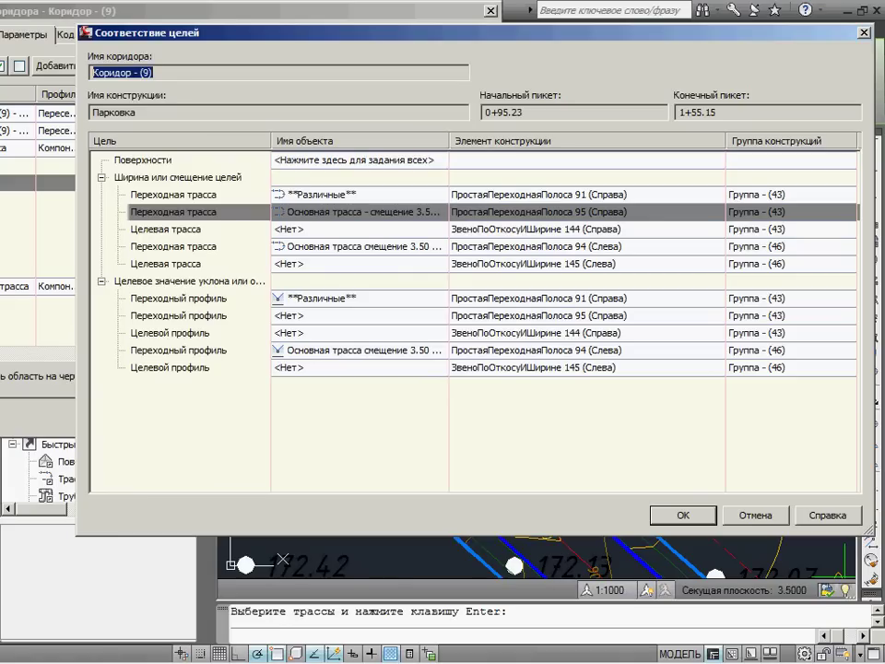
key(Return)
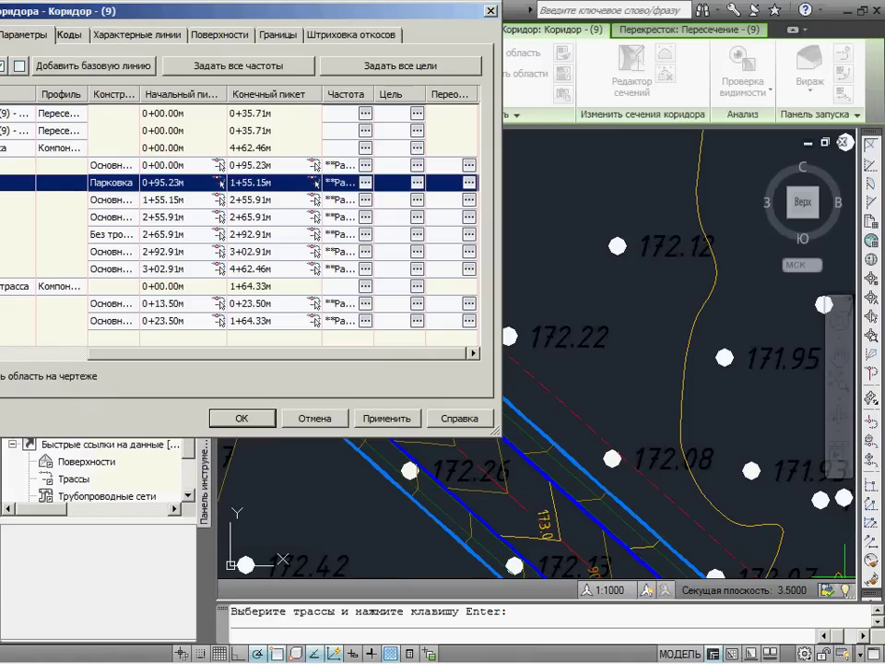
Set the Парковка region's tangent frequency to 1.00 m and rebuild the corridor
click(365, 182)
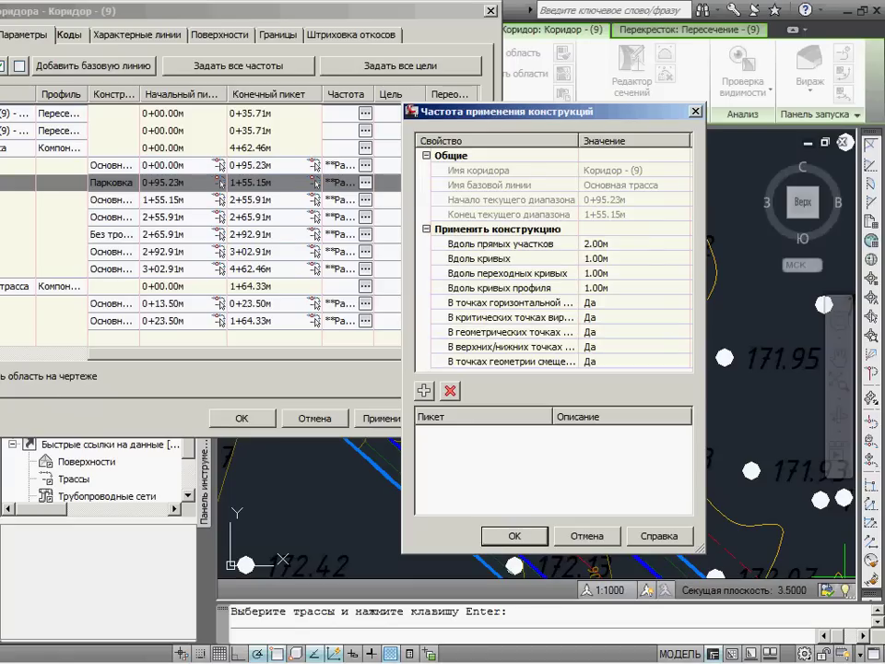
click(608, 242)
text(1)
key(Return)
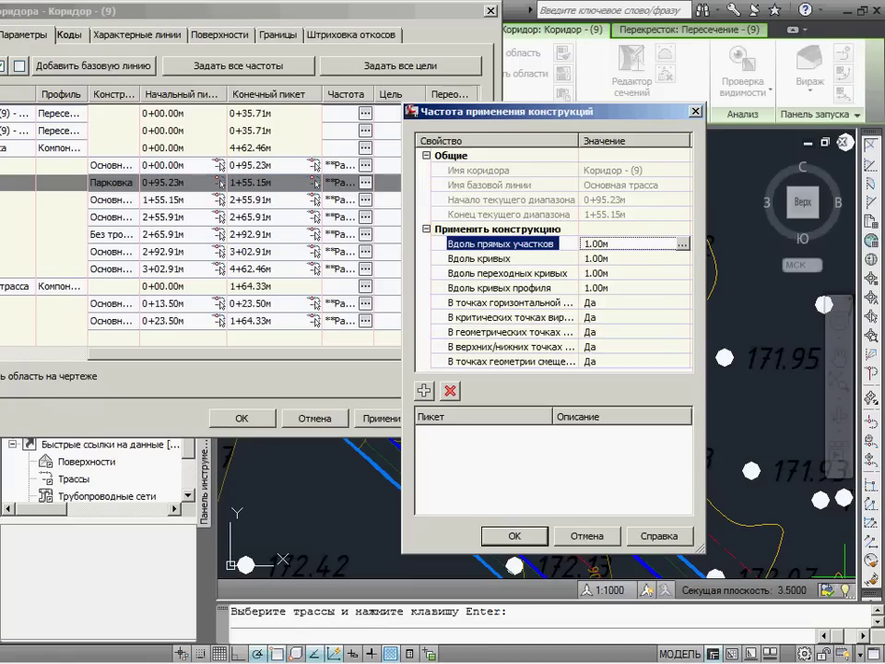
key(Return)
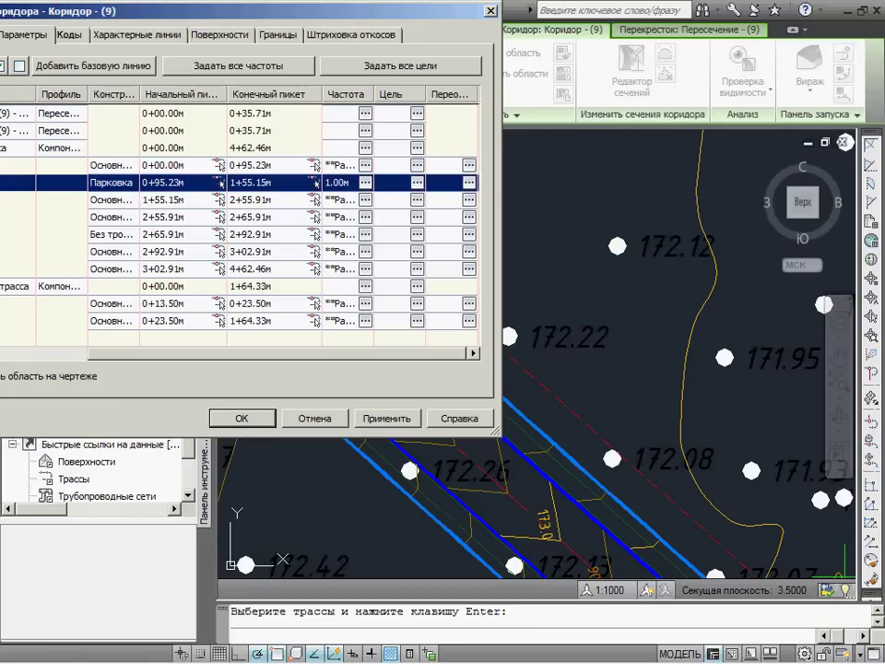
key(Return)
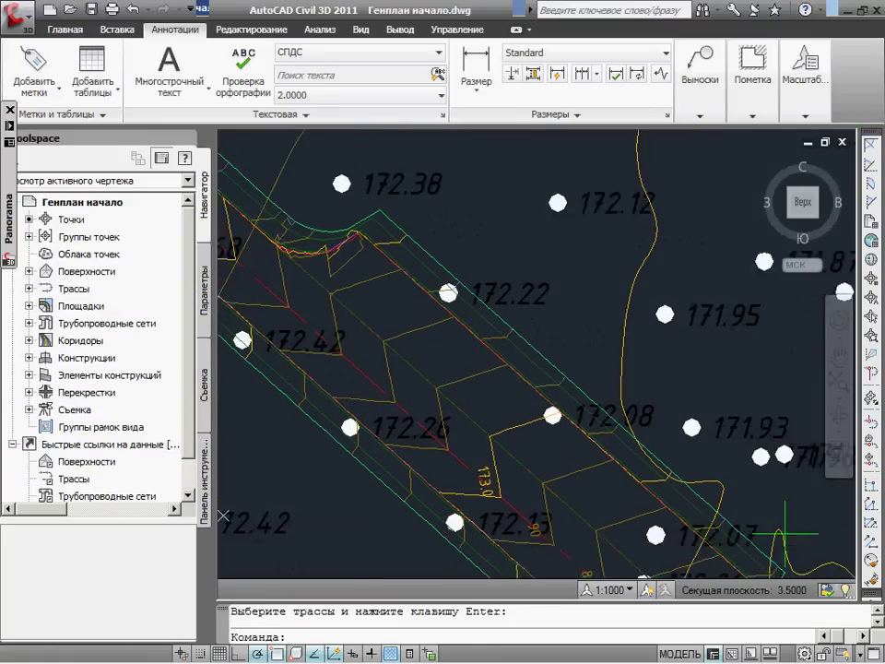
middle_drag(497, 352, 523, 381)
scroll(523, 382, down, 2)
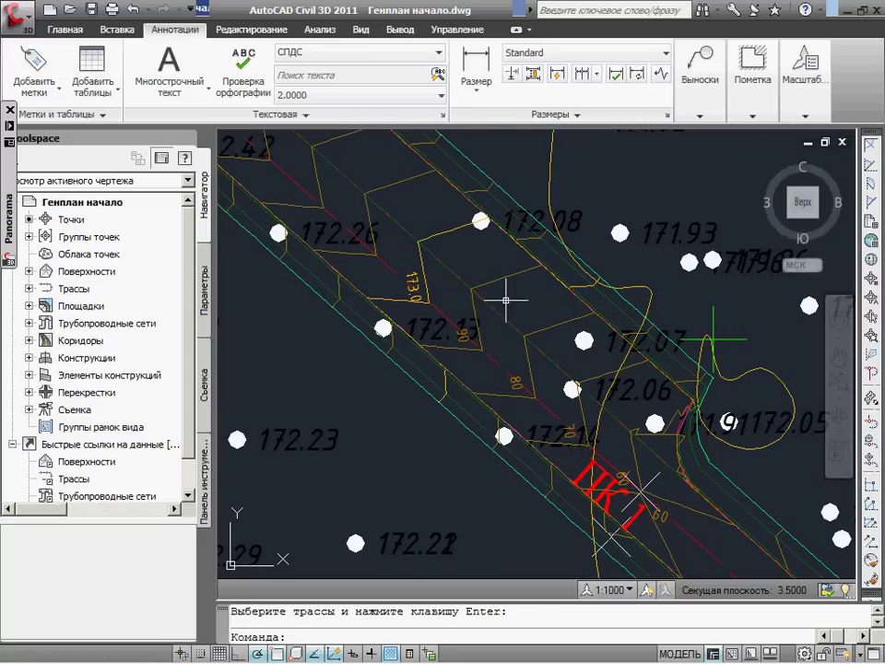
middle_drag(422, 376, 507, 341)
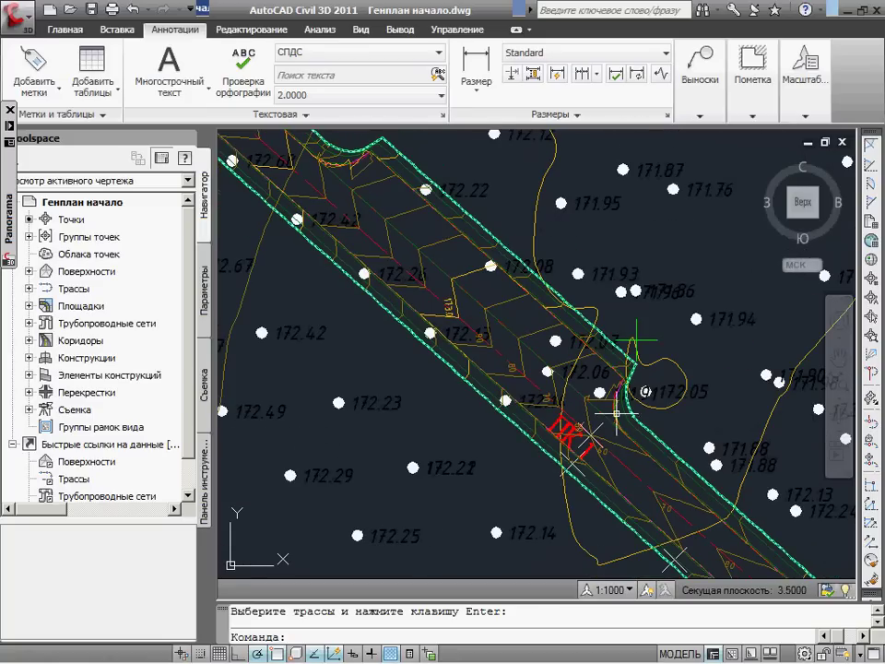
middle_drag(552, 256, 571, 313)
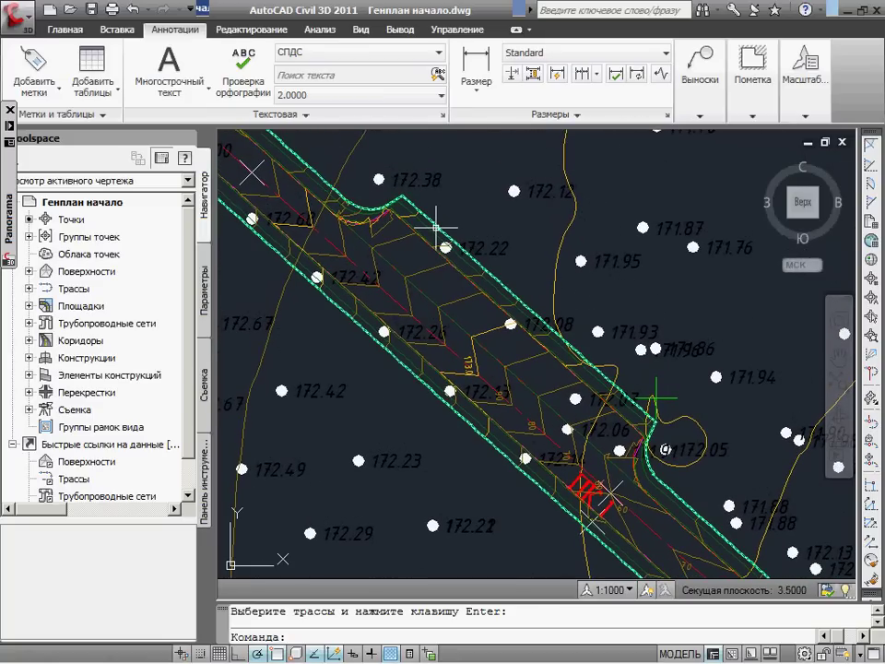